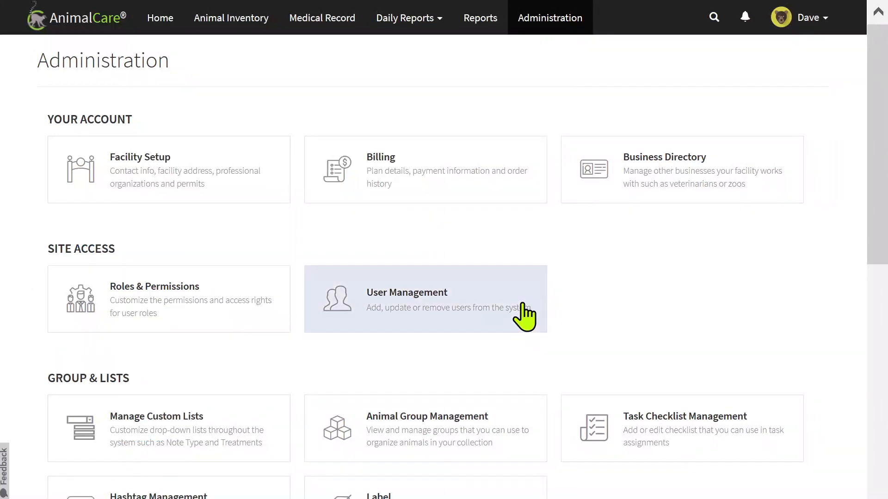
From Welfare Templates Management, start a new template that captures data for Animal(s).
{"action": "scroll", "coordinate": [509, 327], "scroll_direction": "down", "scroll_amount": 7}
{"action": "scroll", "coordinate": [499, 345], "scroll_direction": "down", "scroll_amount": 1}
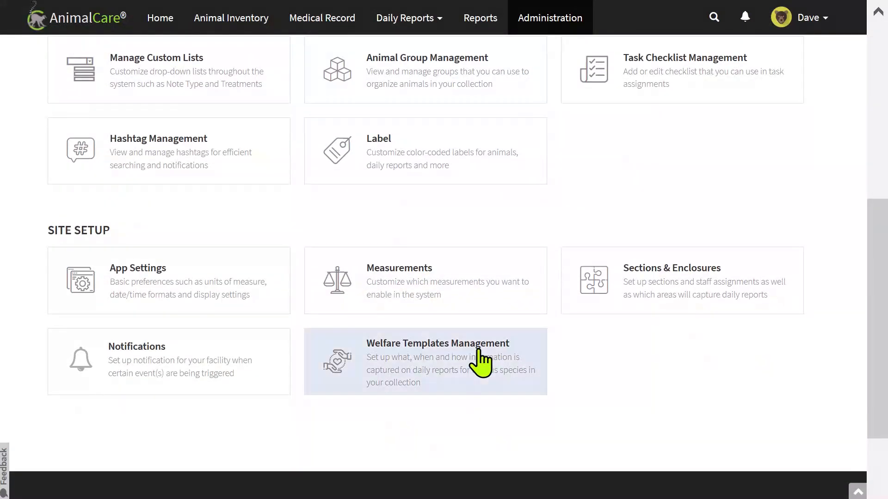
{"action": "left_click", "coordinate": [480, 363]}
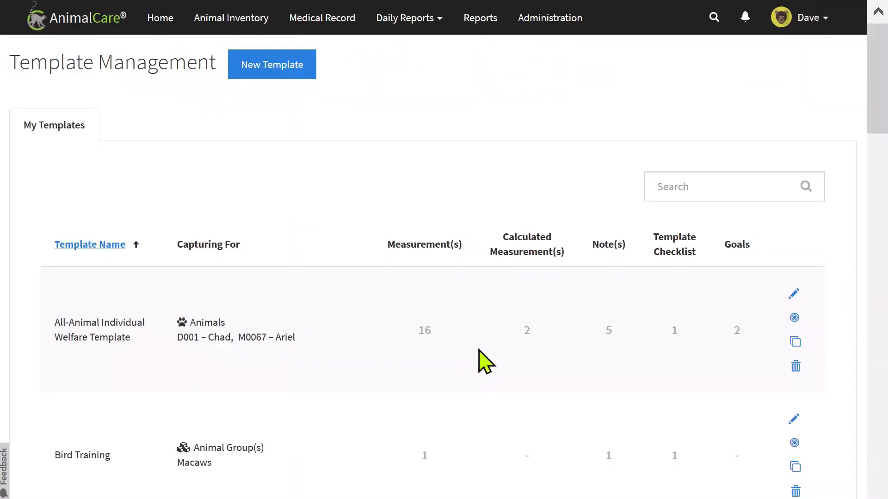
{"action": "left_click", "coordinate": [295, 82]}
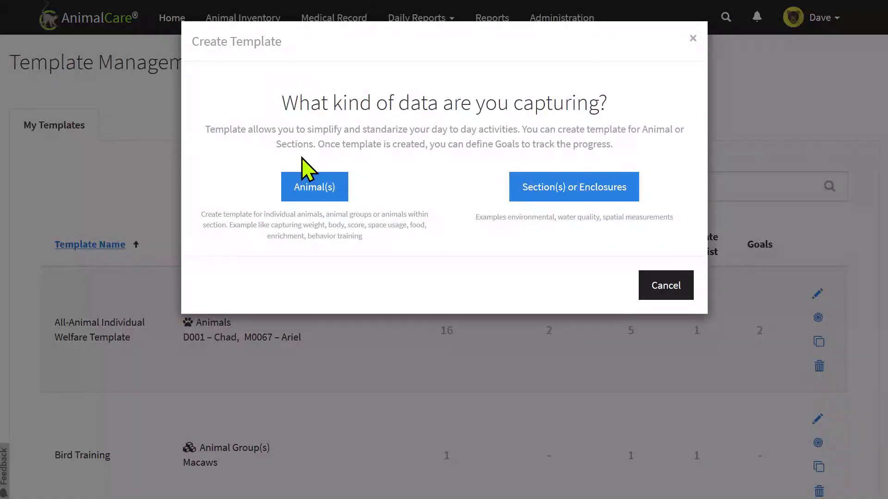
{"action": "left_click", "coordinate": [310, 184]}
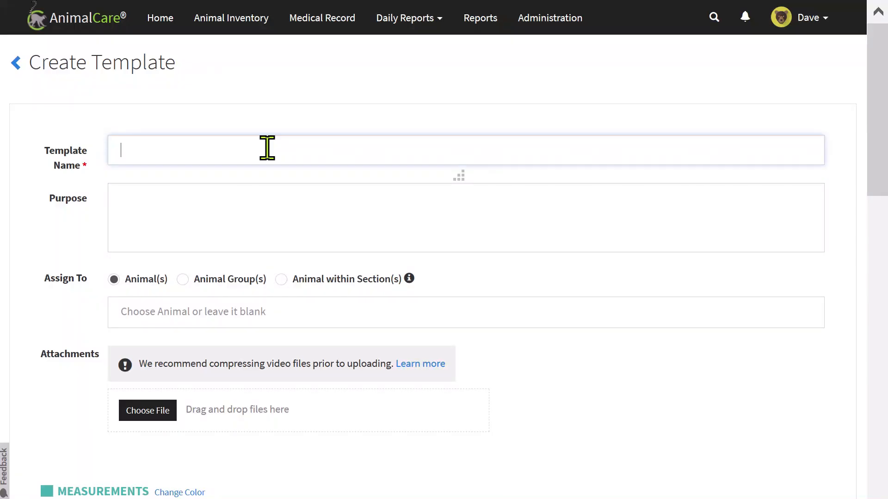
Name the template 'Daily Care' and enter a bold Purpose line 'Here is why.'.
{"action": "type", "text": "Daily Care"}
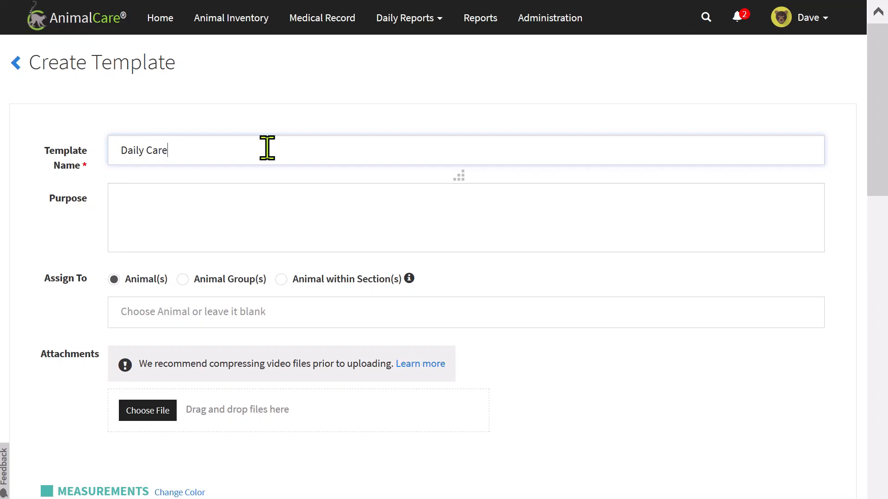
{"action": "left_click", "coordinate": [266, 200]}
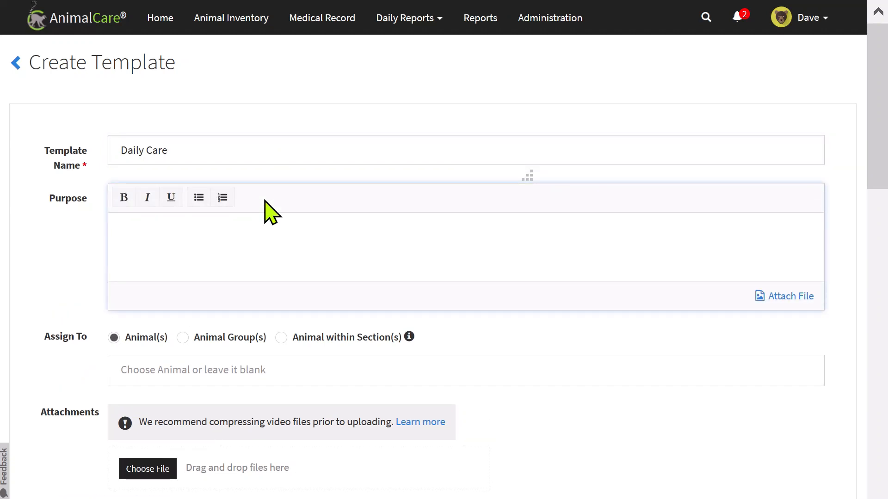
{"action": "type", "text": "Here is why."}
{"action": "left_click_drag", "start_coordinate": [181, 229], "coordinate": [115, 234]}
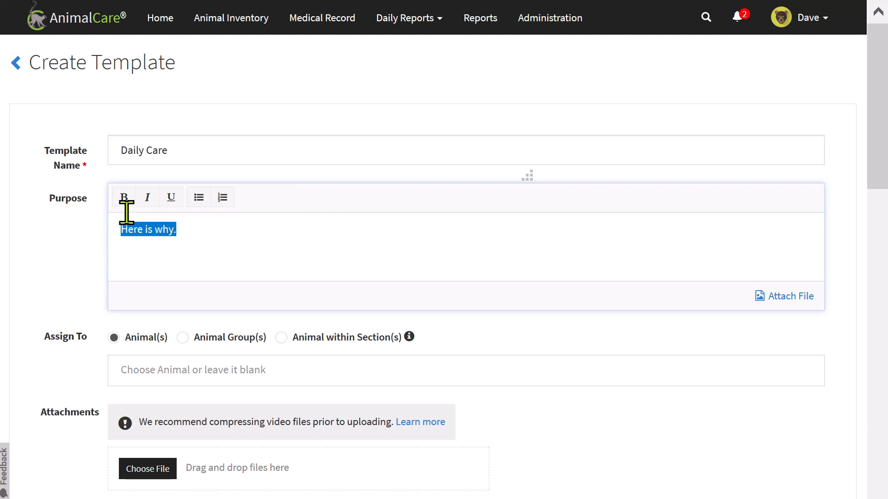
{"action": "left_click", "coordinate": [124, 197]}
{"action": "left_click", "coordinate": [185, 222]}
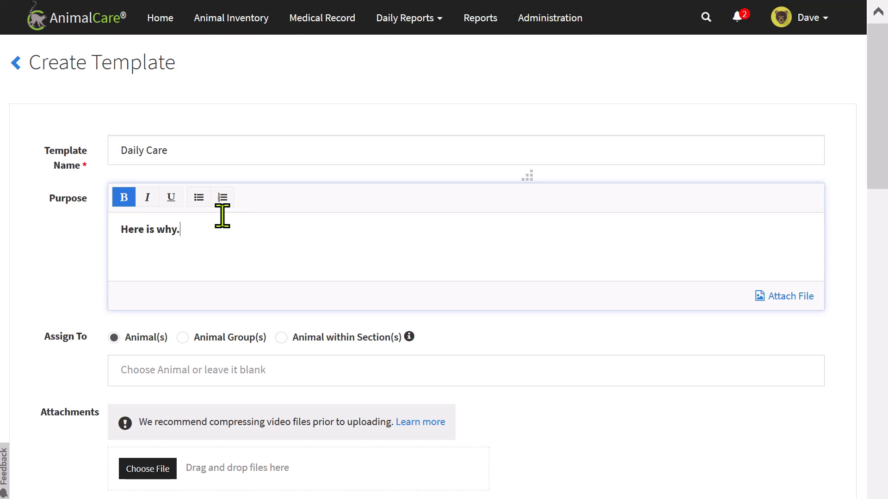
Add numbered Purpose items 'Detailed Instructions. Will show up on Daily Reports.' and 'So include vital information.'.
{"action": "left_click", "coordinate": [223, 198]}
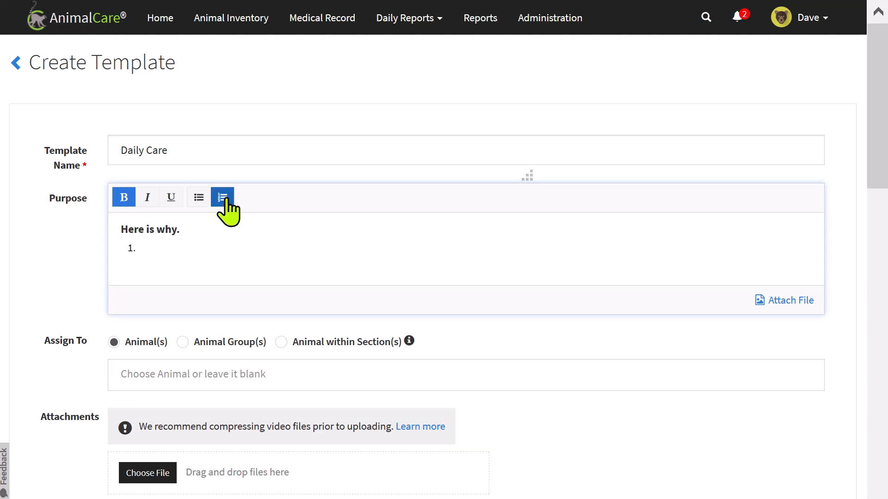
{"action": "left_click", "coordinate": [125, 203]}
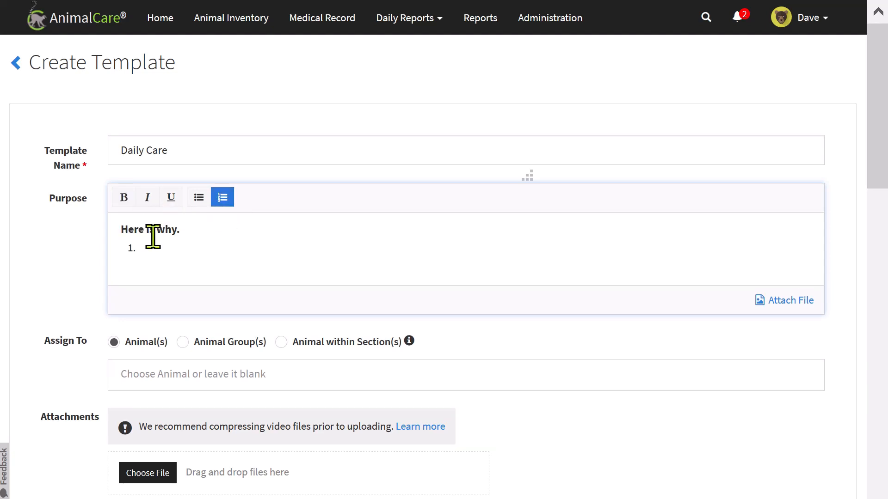
{"action": "type", "text": "Detailed"}
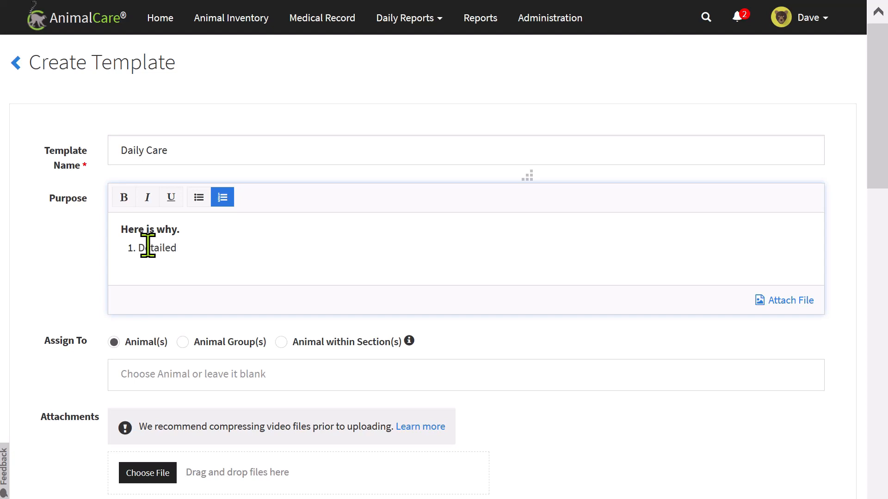
{"action": "type", "text": " Instructions. Will show "}
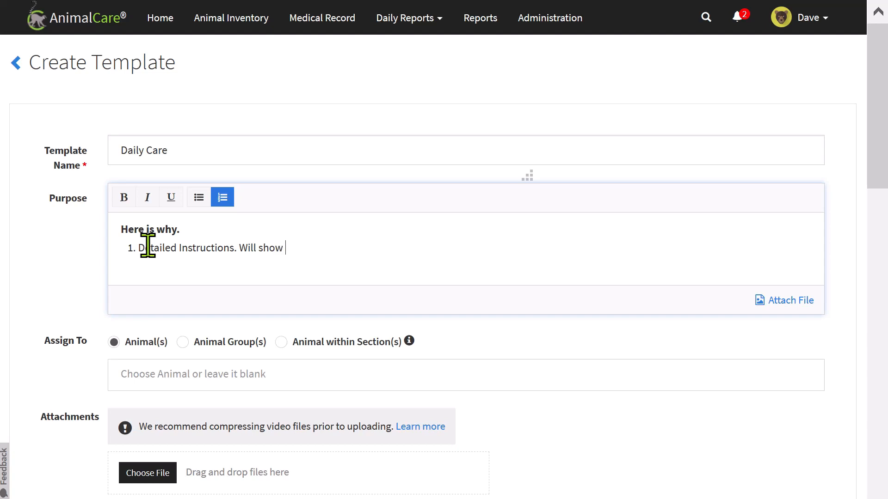
{"action": "type", "text": "up on Daily Reports"}
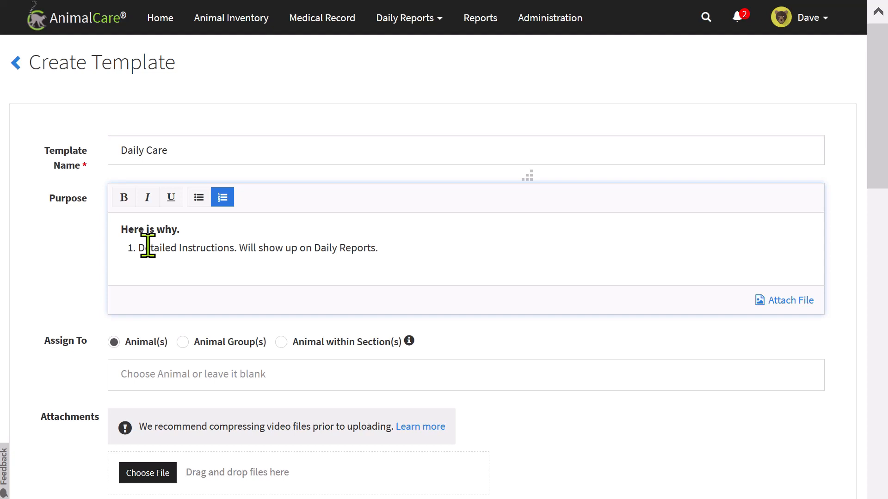
{"action": "type", "text": "."}
{"action": "key", "text": "Return"}
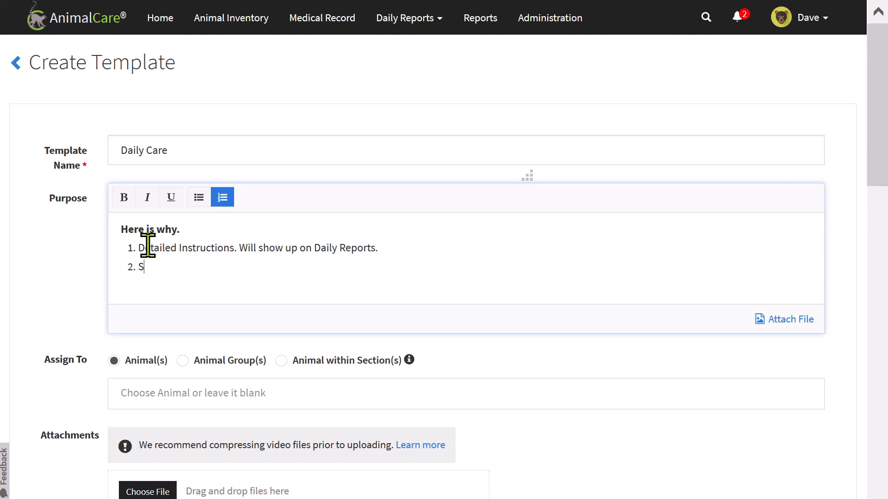
{"action": "type", "text": "So include vital information."}
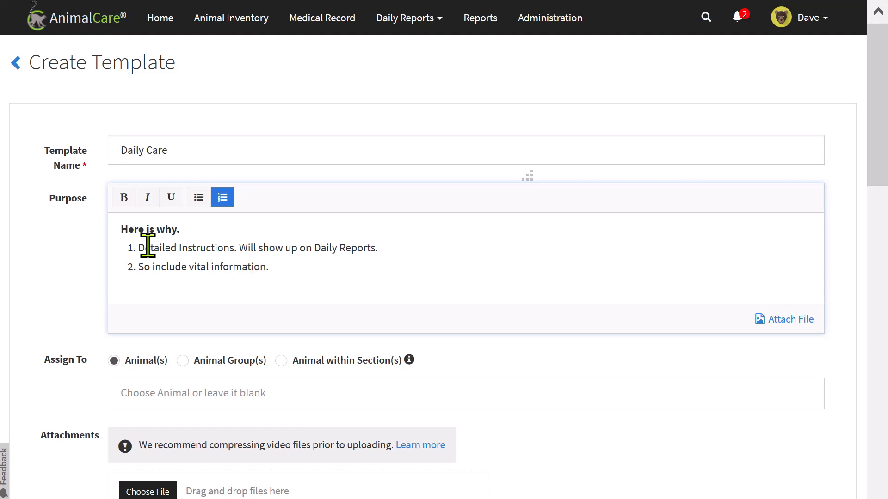
{"action": "key", "text": "Return"}
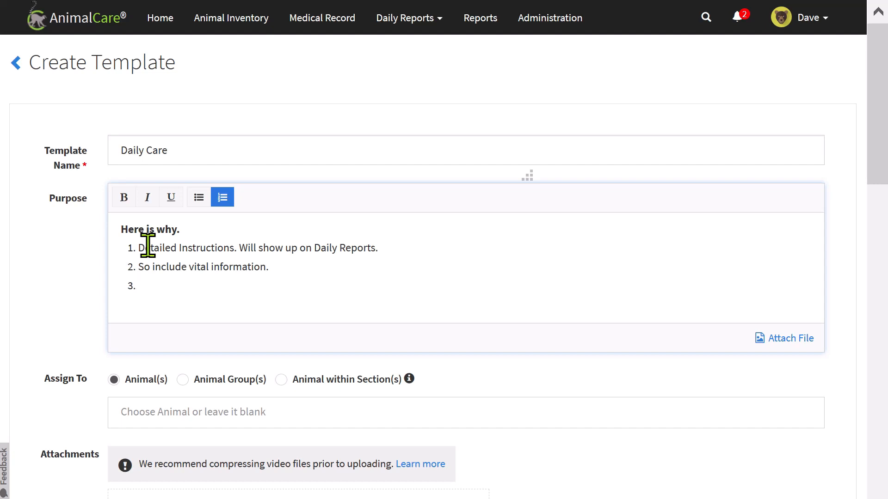
{"action": "key", "text": "BackSpace"}
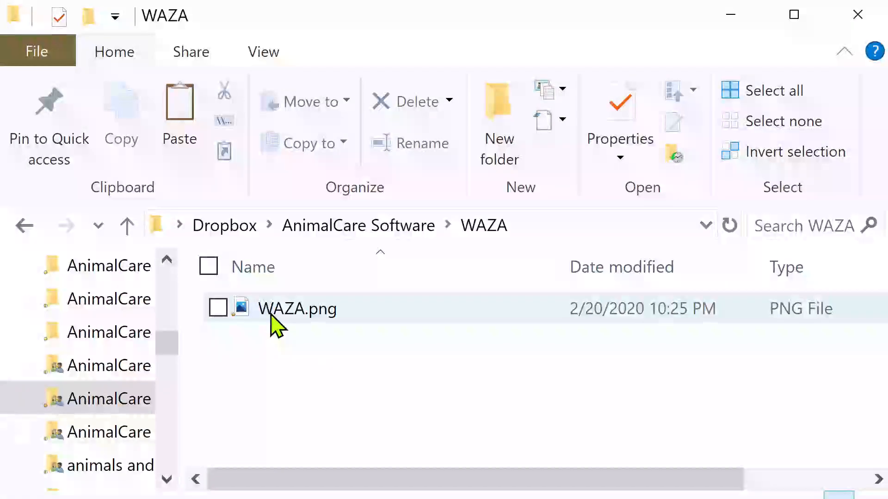
Select WAZA.png in the WAZA folder to place the chart in the Purpose.
{"action": "left_click", "coordinate": [272, 323]}
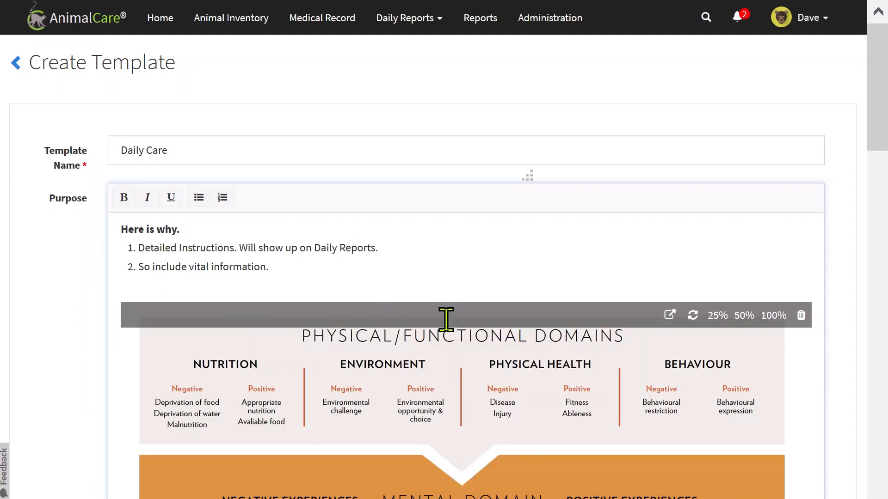
Resize the WAZA chart in the Purpose to 25% and finish editing.
{"action": "left_click", "coordinate": [719, 322]}
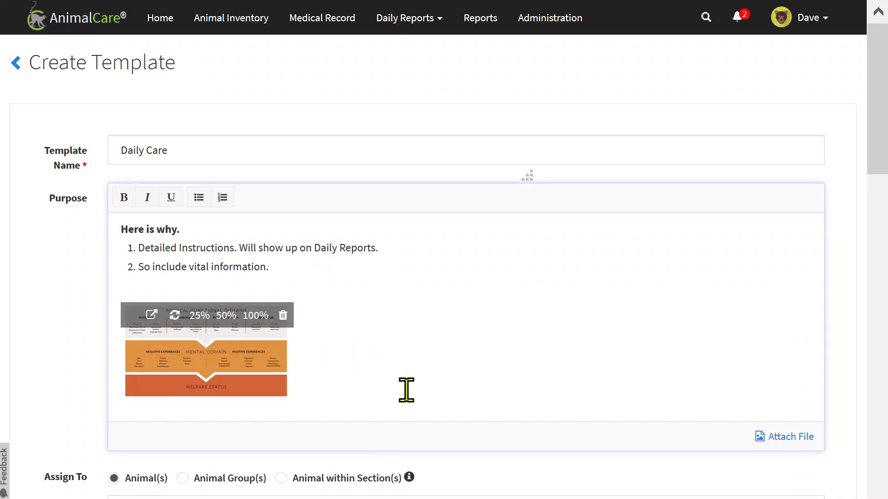
{"action": "left_click", "coordinate": [486, 473]}
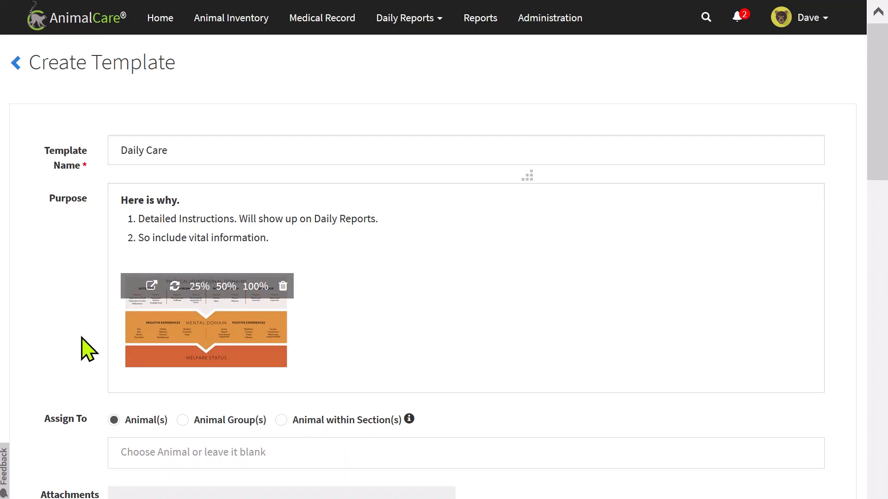
{"action": "scroll", "coordinate": [83, 342], "scroll_direction": "down", "scroll_amount": 3}
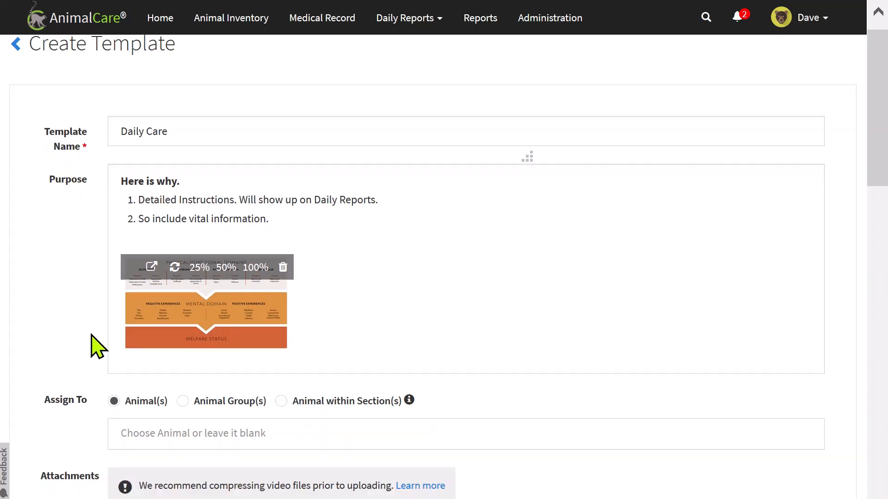
{"action": "scroll", "coordinate": [101, 344], "scroll_direction": "down", "scroll_amount": 1}
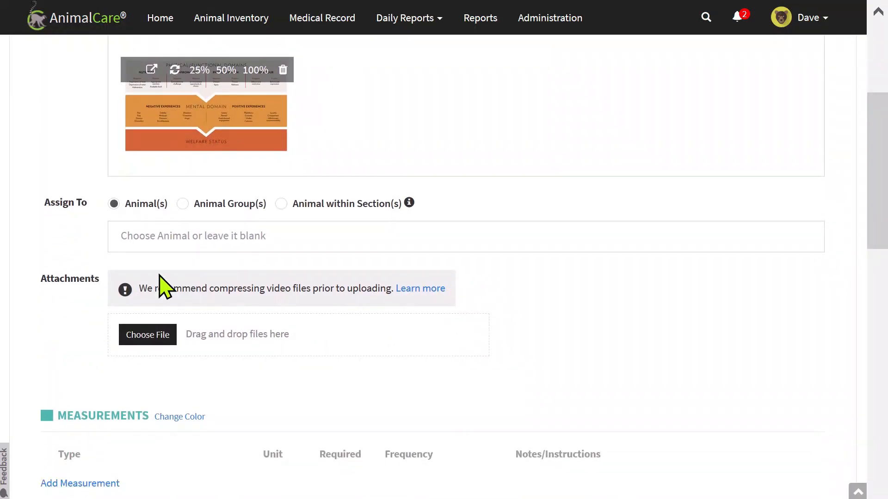
Assign animals M011 – Charlotte and M010 – Captain to the Daily Care template.
{"action": "left_click", "coordinate": [170, 235]}
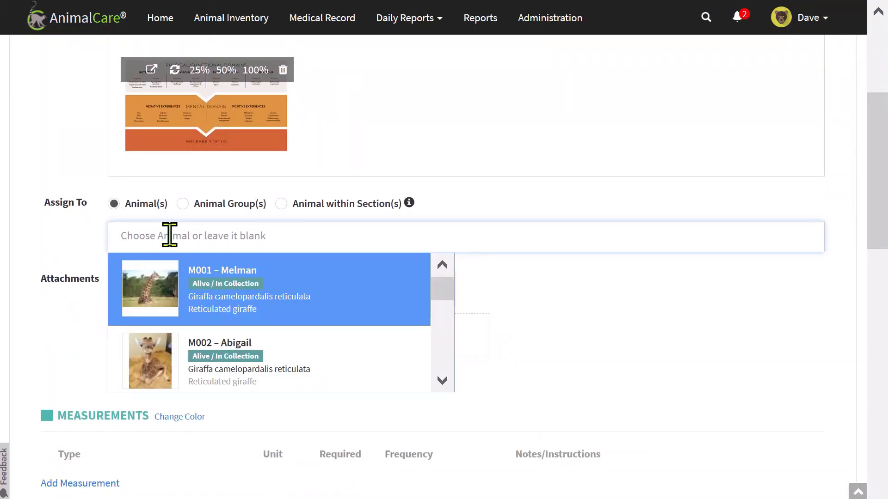
{"action": "scroll", "coordinate": [307, 331], "scroll_direction": "down", "scroll_amount": 5}
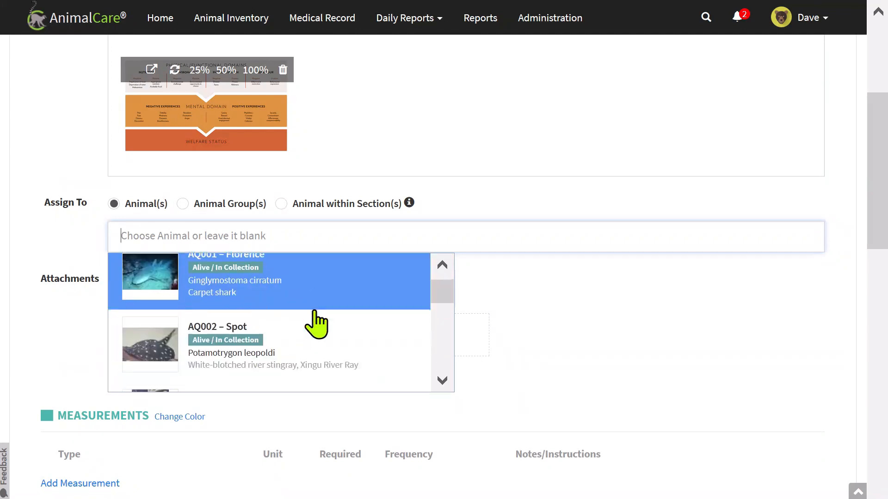
{"action": "scroll", "coordinate": [315, 324], "scroll_direction": "down", "scroll_amount": 5}
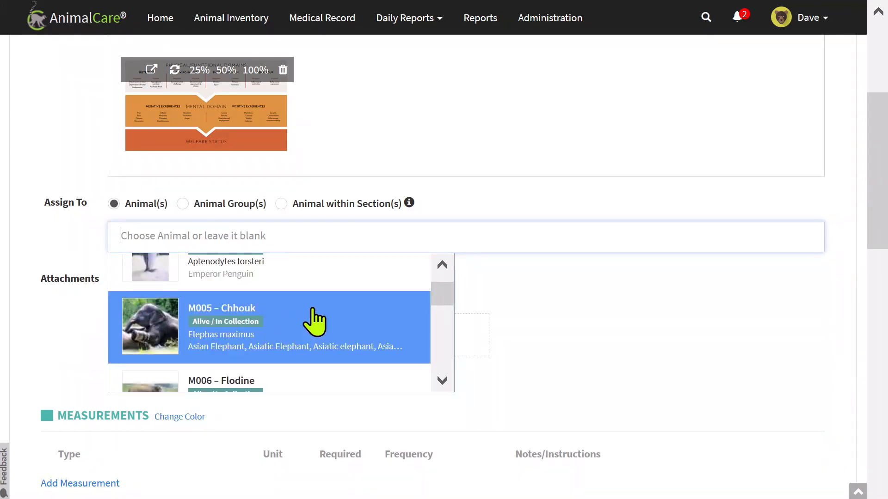
{"action": "scroll", "coordinate": [314, 321], "scroll_direction": "down", "scroll_amount": 6}
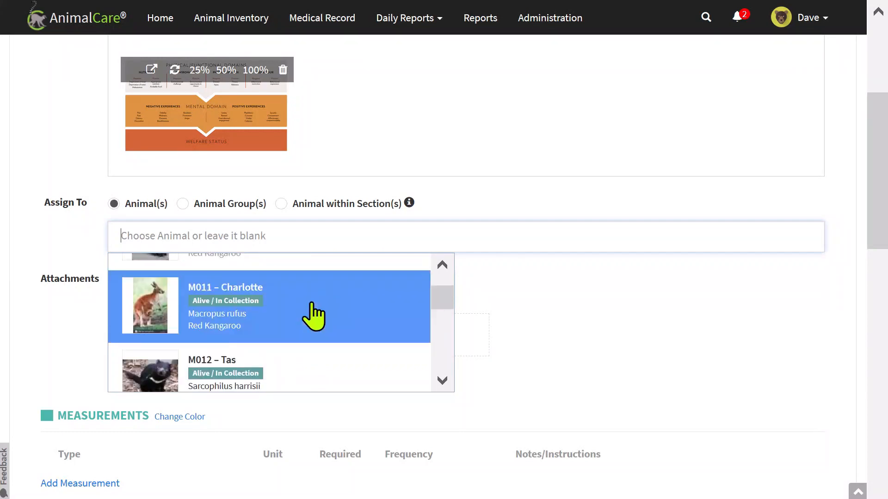
{"action": "left_click", "coordinate": [312, 313]}
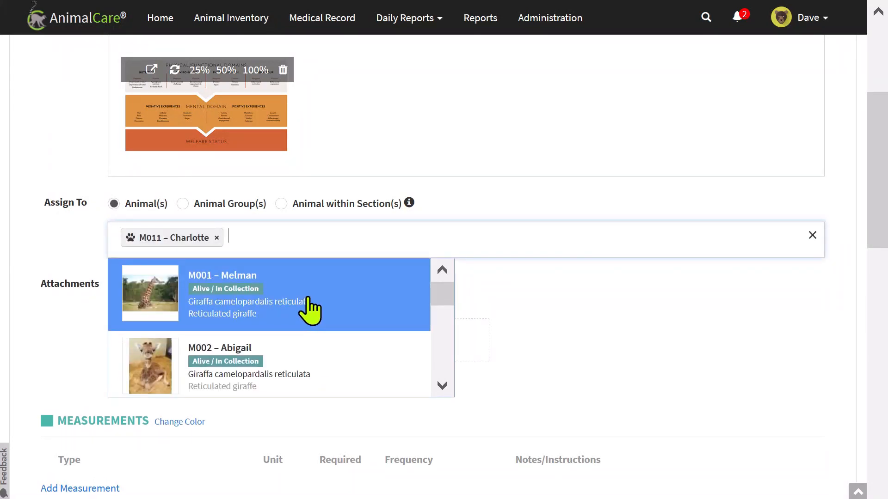
{"action": "type", "text": "Cap"}
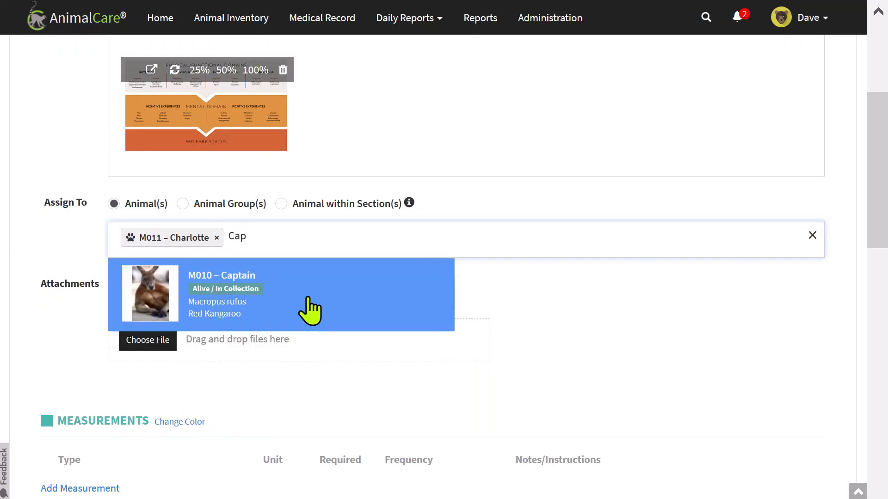
{"action": "left_click", "coordinate": [309, 310]}
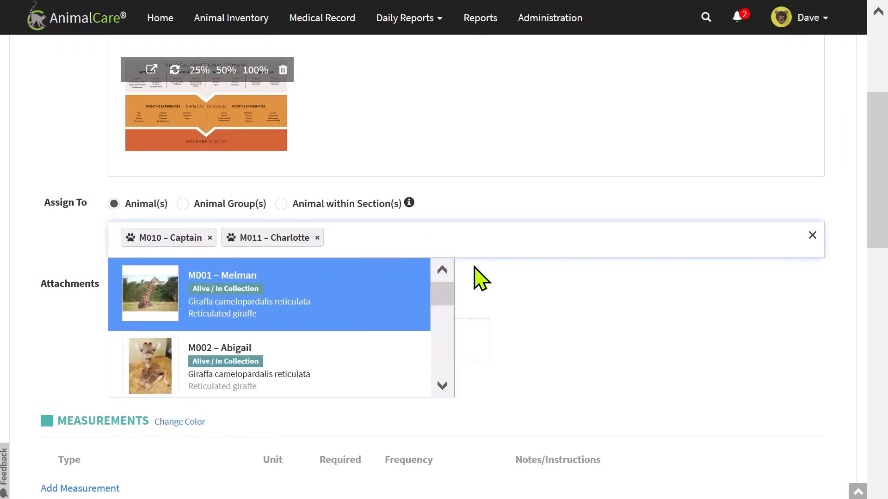
{"action": "left_click", "coordinate": [544, 292]}
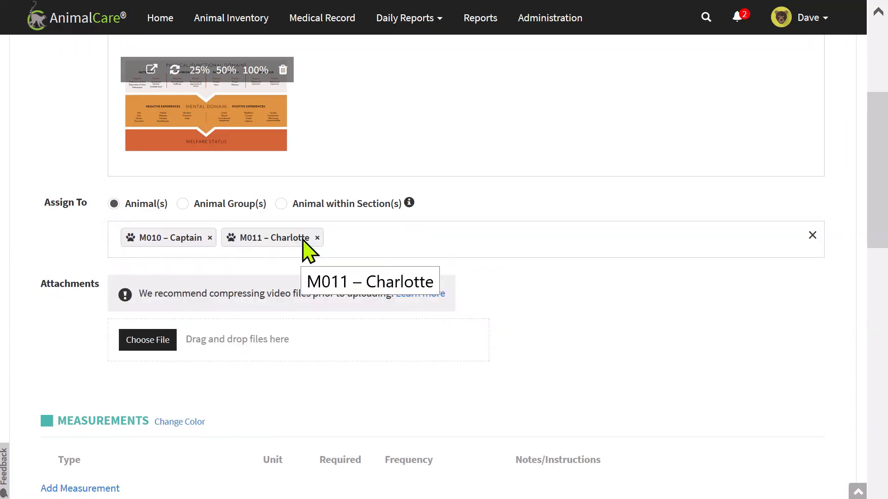
{"action": "scroll", "coordinate": [222, 294], "scroll_direction": "down", "scroll_amount": 2}
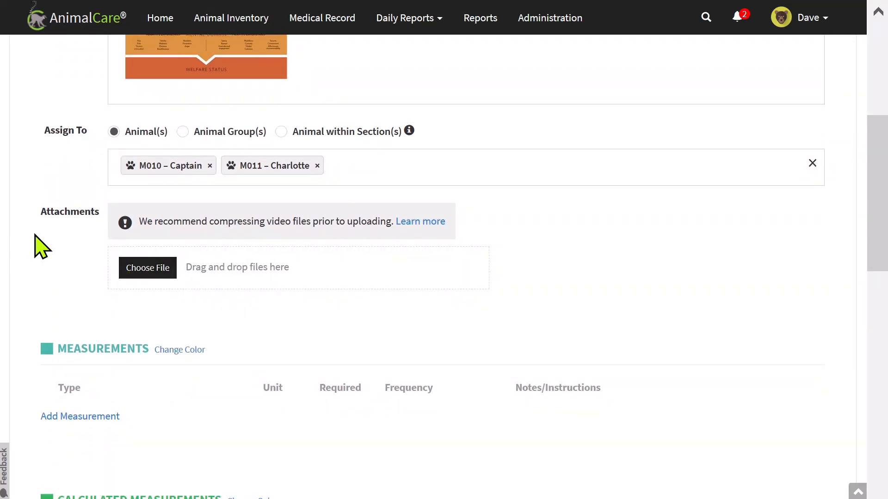
{"action": "scroll", "coordinate": [37, 246], "scroll_direction": "down", "scroll_amount": 2}
{"action": "scroll", "coordinate": [39, 235], "scroll_direction": "down", "scroll_amount": 1}
Add a Food Offered measurement with unit g and bring up its frequency settings.
{"action": "left_click", "coordinate": [70, 274]}
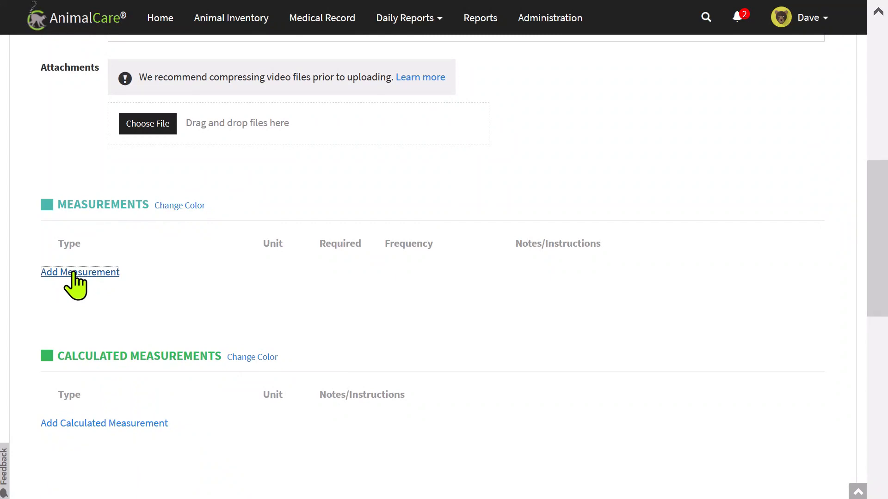
{"action": "left_click", "coordinate": [161, 284]}
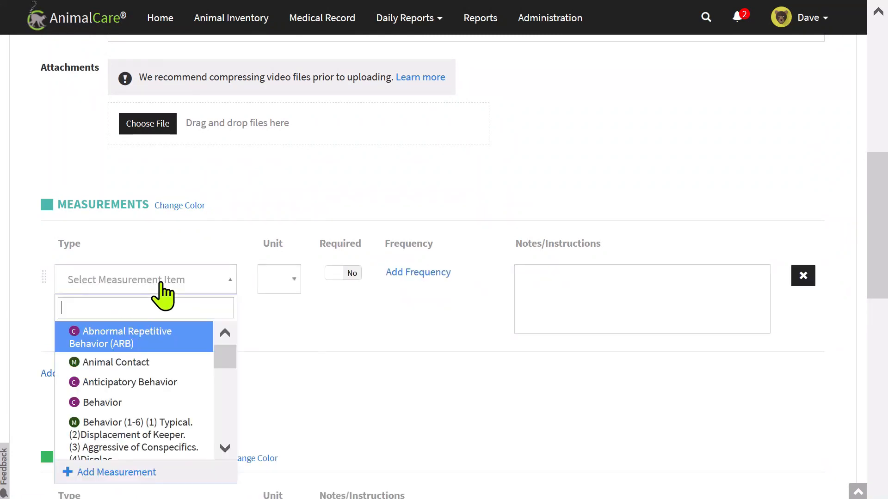
{"action": "type", "text": "Food"}
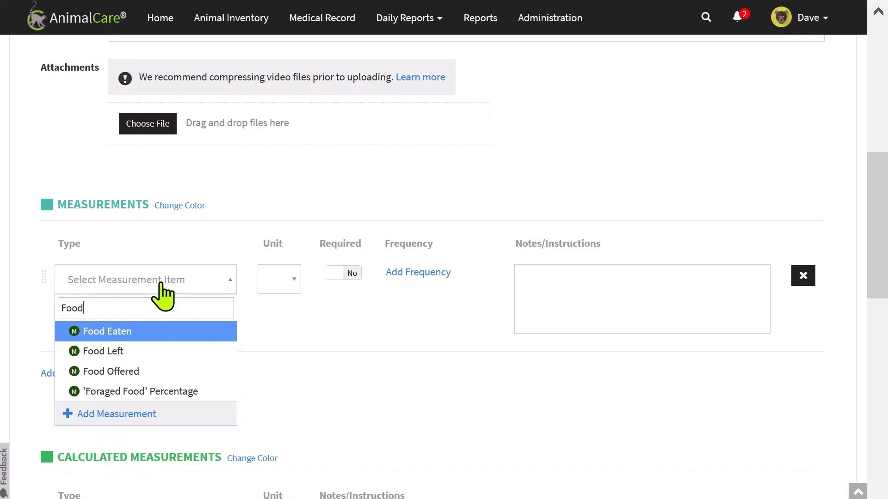
{"action": "left_click", "coordinate": [147, 372]}
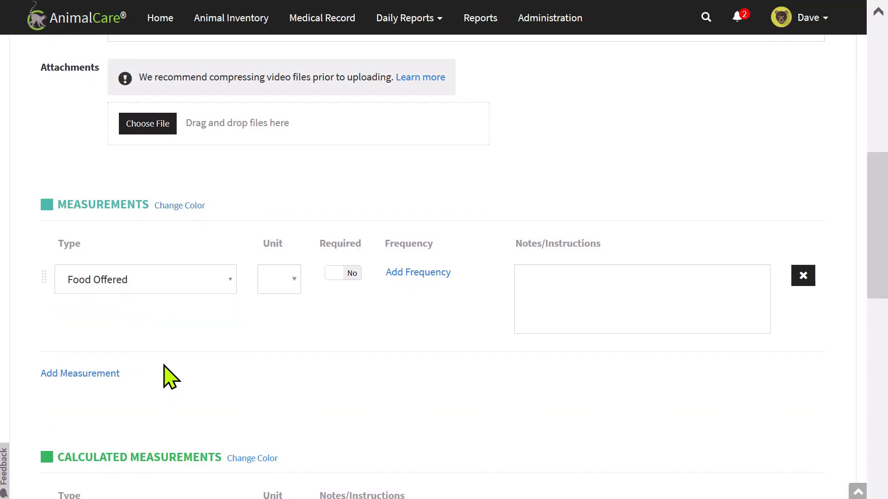
{"action": "left_click", "coordinate": [291, 286]}
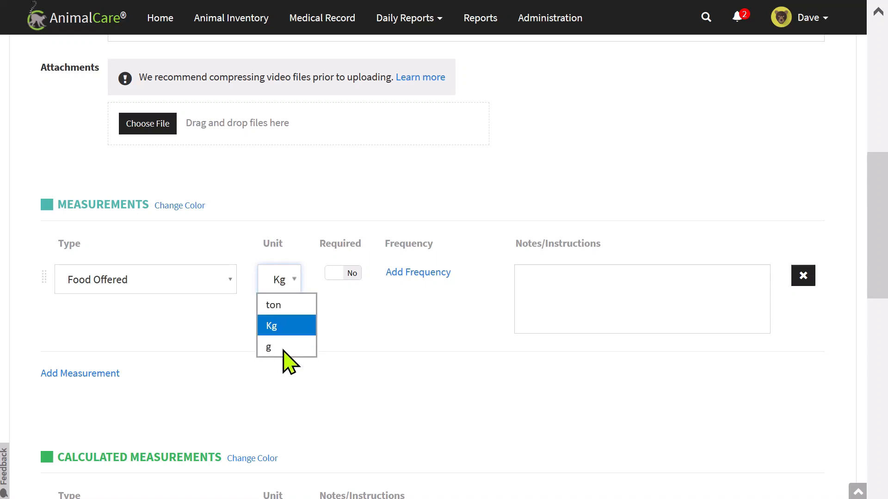
{"action": "left_click", "coordinate": [266, 347]}
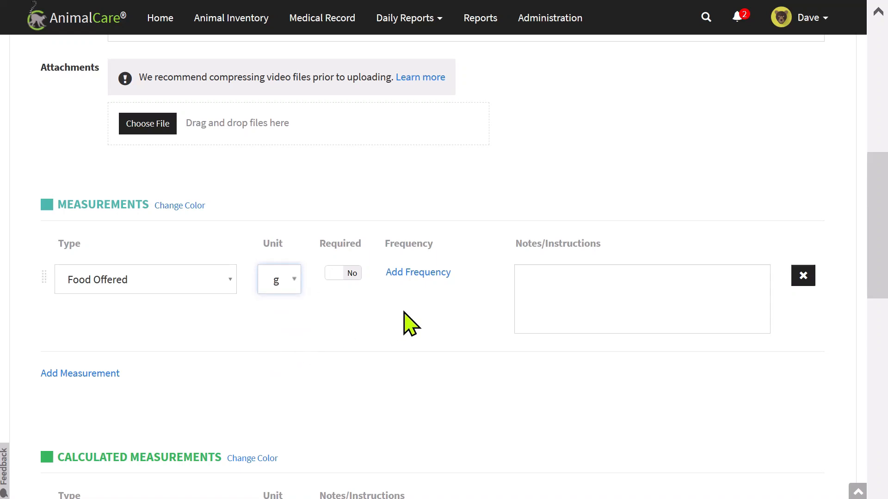
{"action": "left_click", "coordinate": [422, 275]}
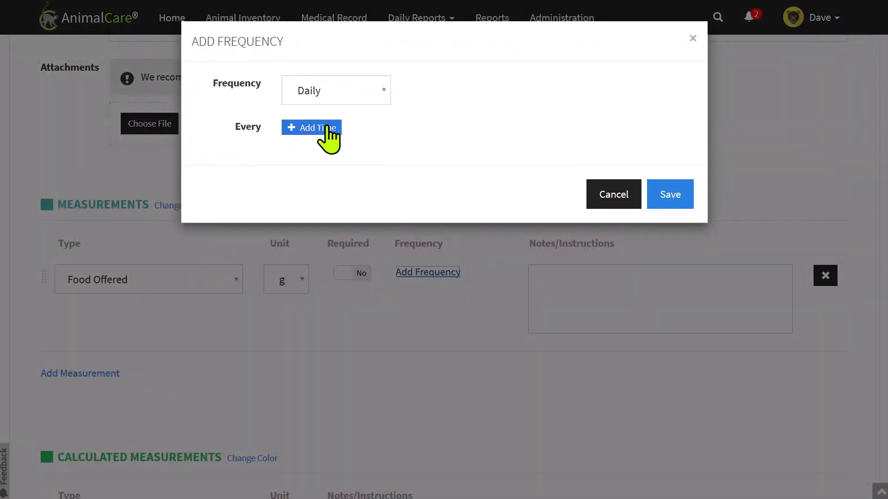
Schedule Food Offered daily at 08:00 AM and 04:00 PM with a 15-minute reminder.
{"action": "left_click", "coordinate": [328, 128]}
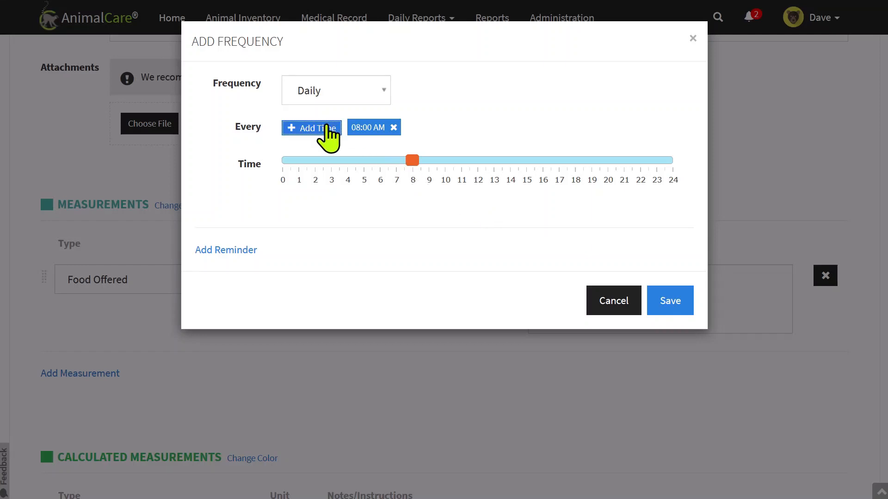
{"action": "left_click", "coordinate": [328, 129]}
{"action": "left_click_drag", "start_coordinate": [413, 172], "coordinate": [541, 178]}
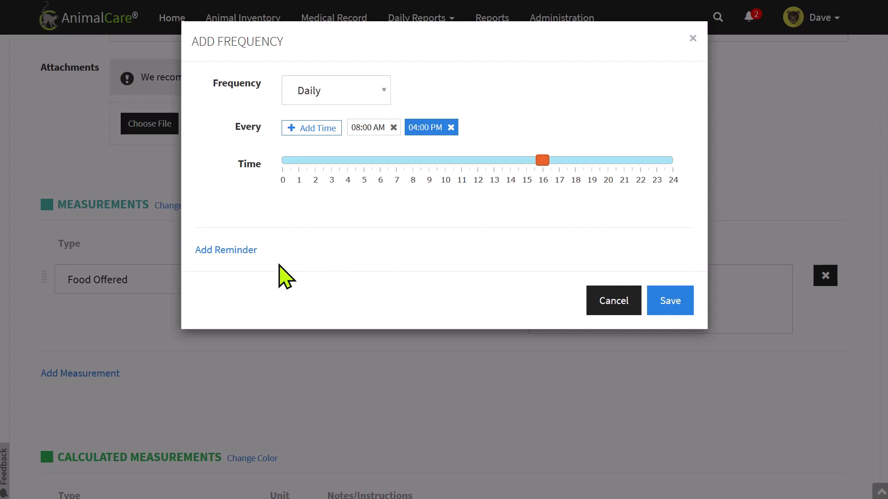
{"action": "left_click", "coordinate": [245, 256]}
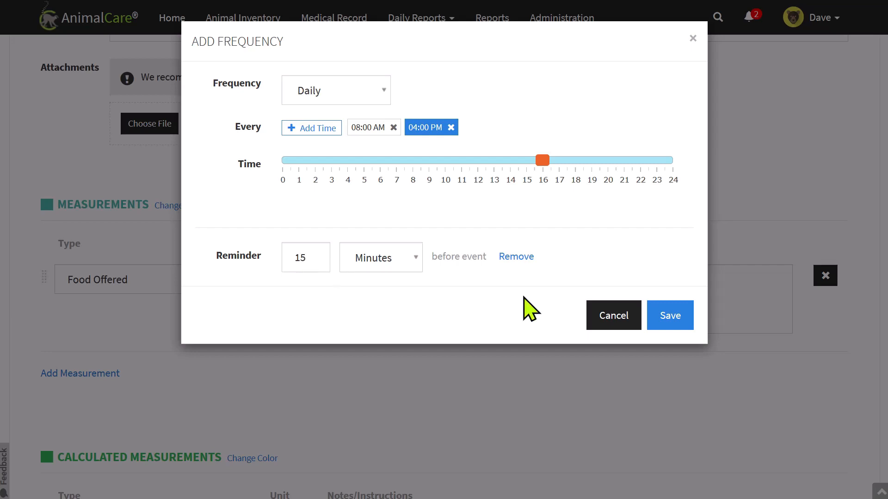
{"action": "left_click", "coordinate": [670, 323]}
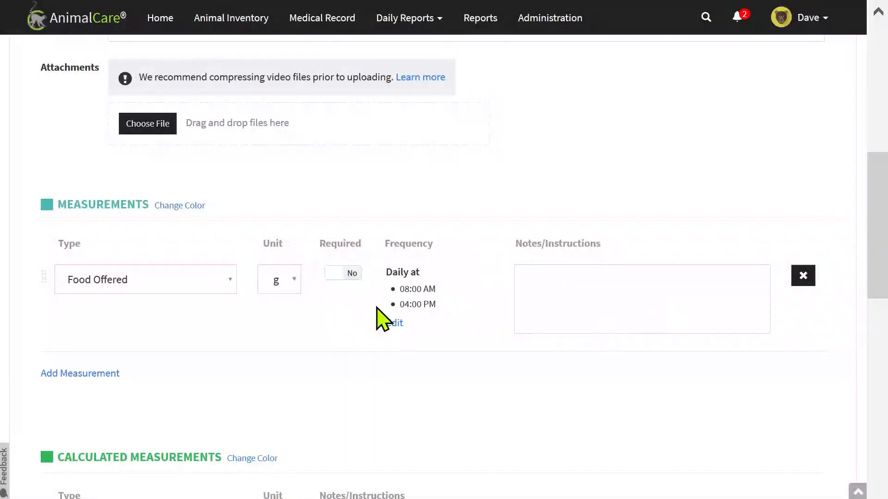
Add a Food Left measurement and change its unit from Kg to g.
{"action": "scroll", "coordinate": [253, 323], "scroll_direction": "down", "scroll_amount": 2}
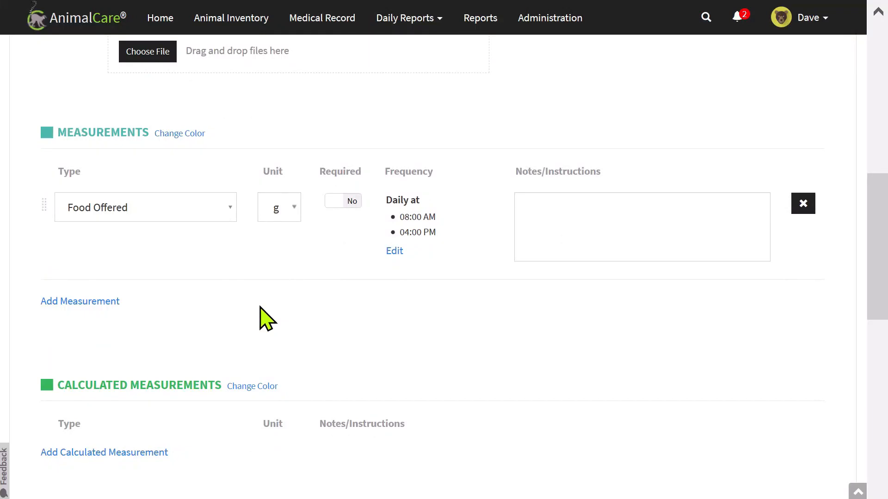
{"action": "left_click", "coordinate": [104, 302]}
{"action": "left_click", "coordinate": [156, 309]}
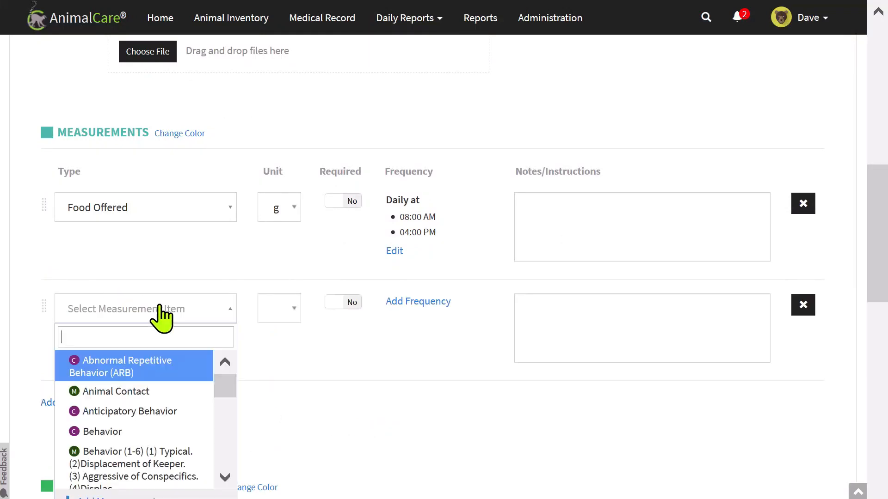
{"action": "scroll", "coordinate": [222, 291], "scroll_direction": "down", "scroll_amount": 2}
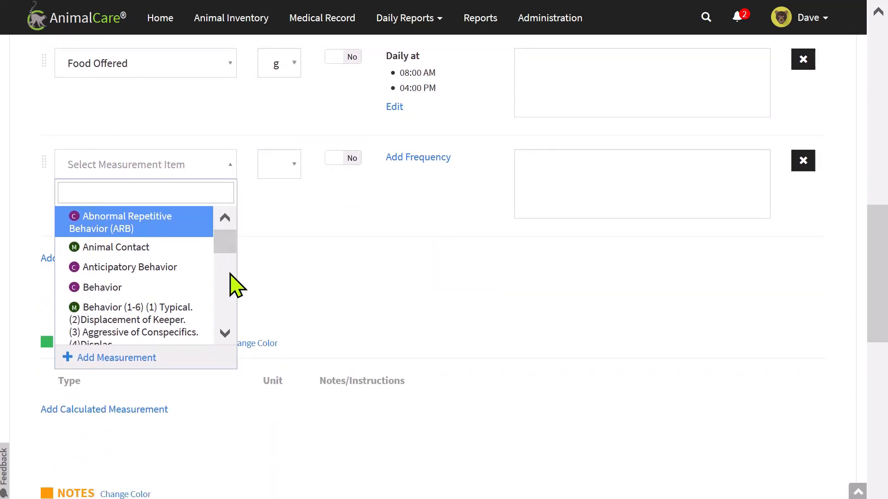
{"action": "type", "text": "Food"}
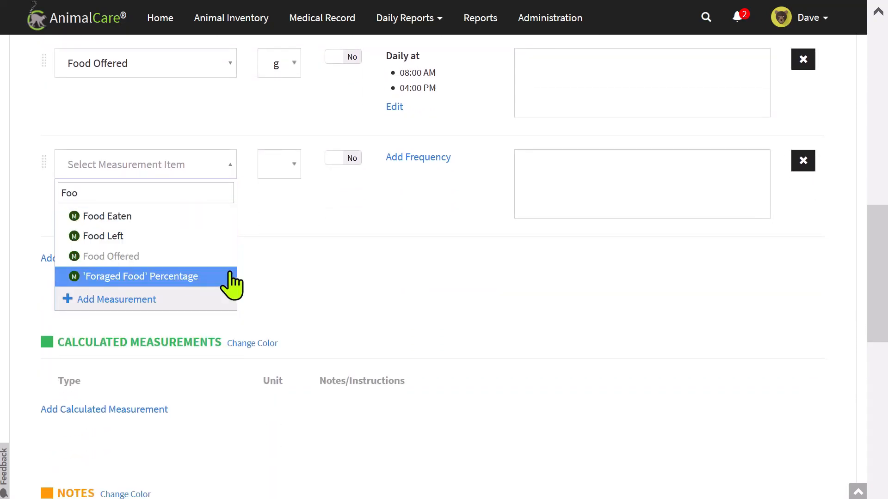
{"action": "left_click", "coordinate": [139, 234]}
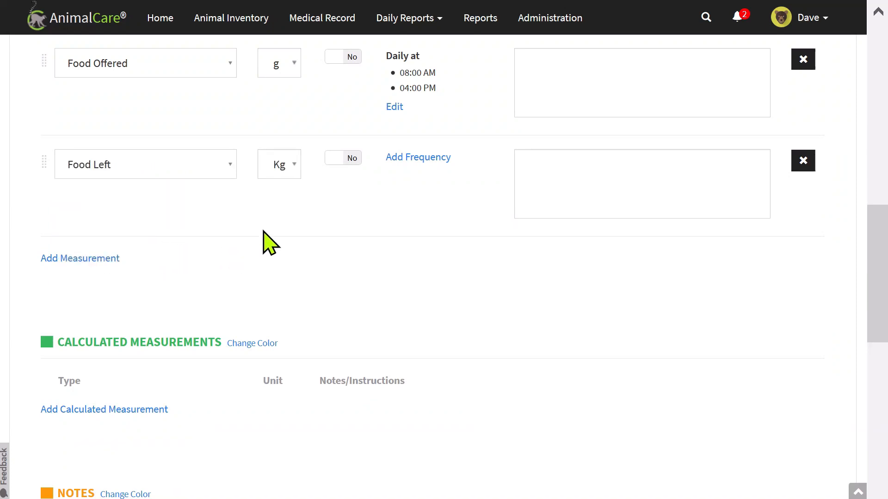
{"action": "left_click", "coordinate": [301, 179]}
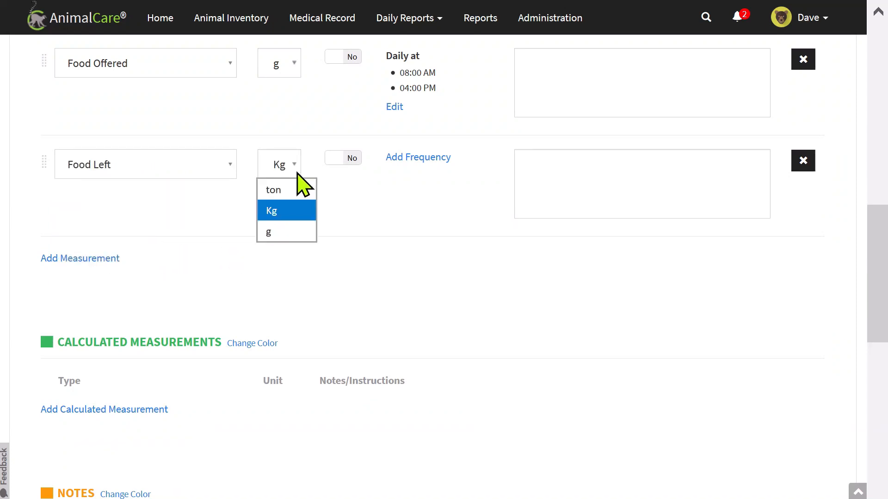
{"action": "left_click", "coordinate": [303, 232]}
{"action": "scroll", "coordinate": [380, 228], "scroll_direction": "up", "scroll_amount": 2}
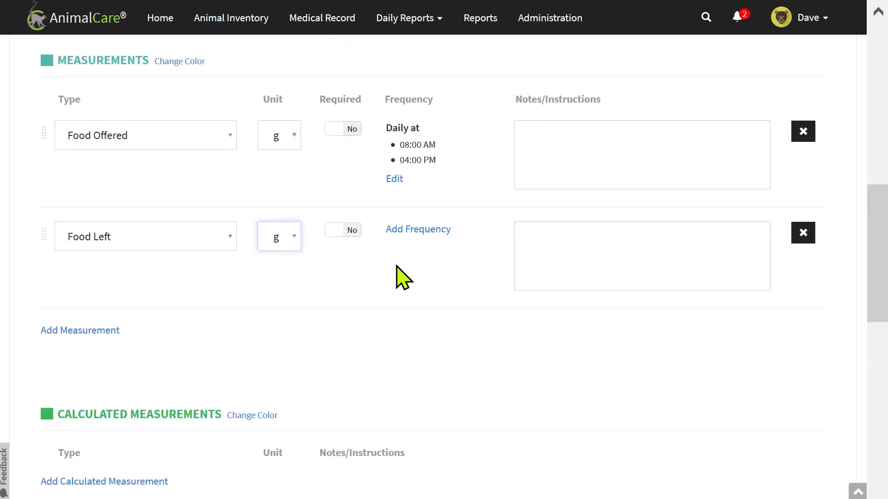
Give Food Left the note 'Add Instructions here. This will also show up on Daily Report.'.
{"action": "left_click", "coordinate": [565, 243]}
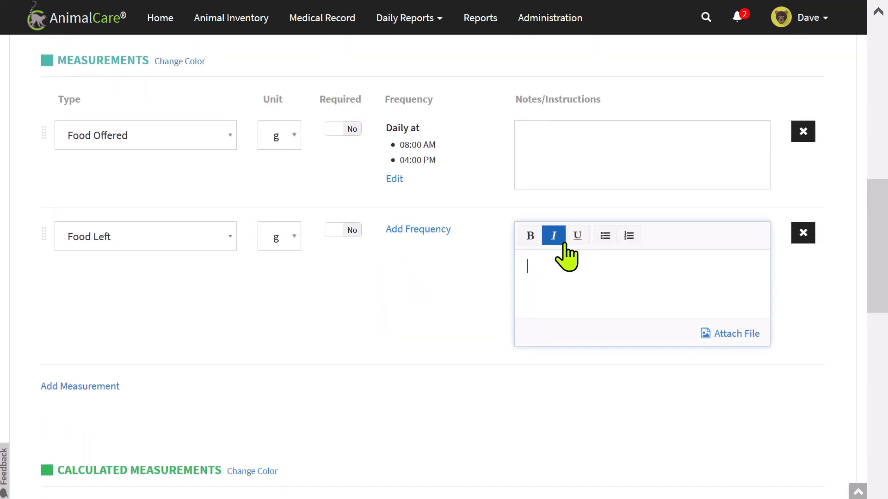
{"action": "type", "text": "Add Inst"}
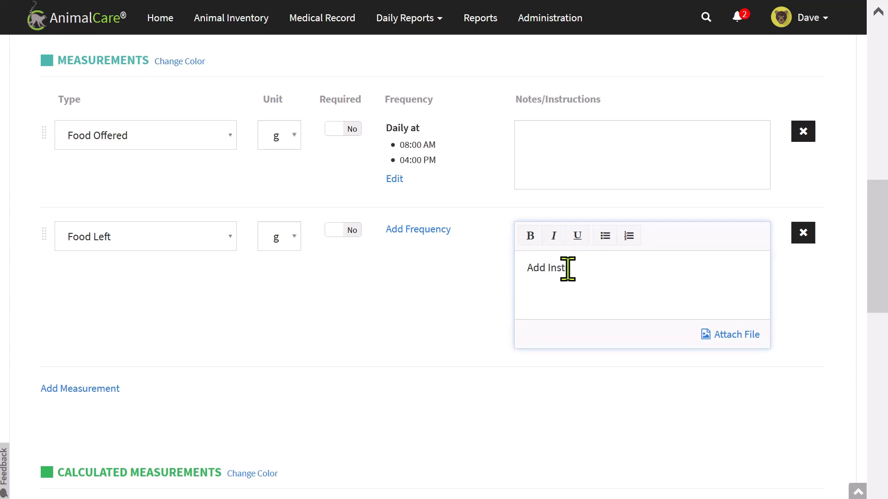
{"action": "type", "text": "ructions here. This will als"}
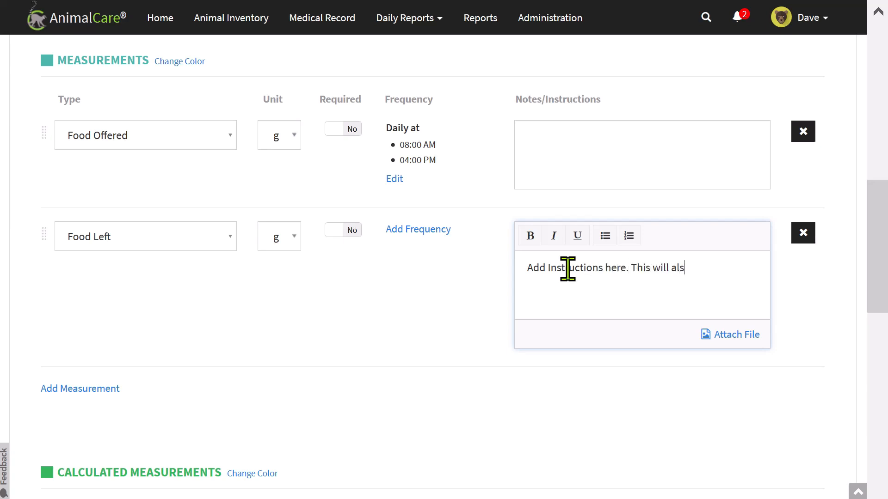
{"action": "type", "text": "o show up on Daily Report."}
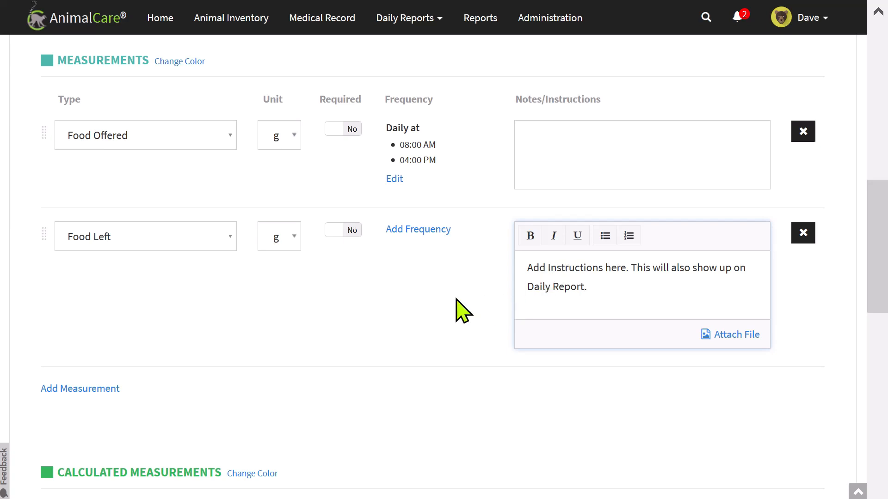
{"action": "left_click", "coordinate": [385, 286]}
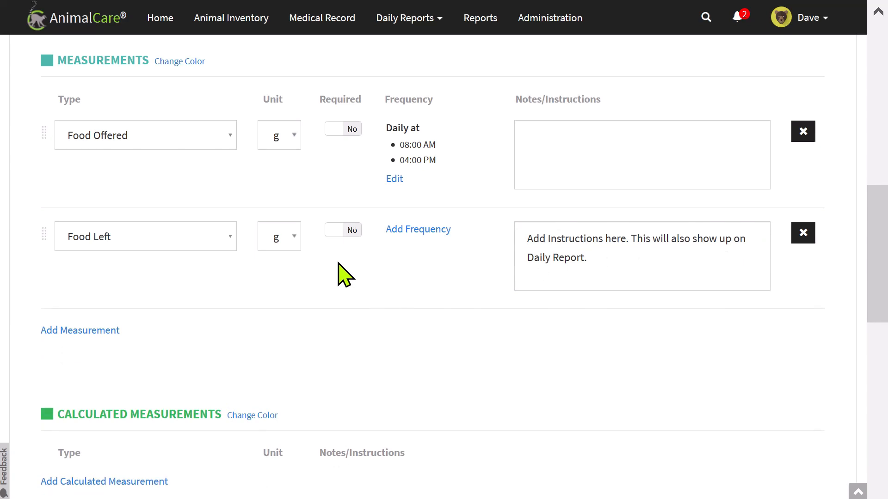
{"action": "scroll", "coordinate": [342, 259], "scroll_direction": "down", "scroll_amount": 3}
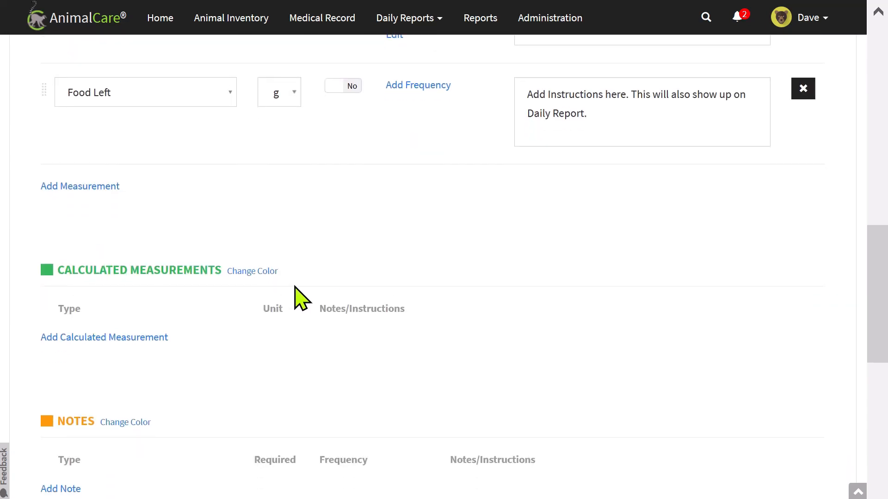
Add a new calculated measurement named 'Food Eaten in Grams' and begin its formula.
{"action": "left_click", "coordinate": [164, 337]}
{"action": "scroll", "coordinate": [261, 292], "scroll_direction": "down", "scroll_amount": 3}
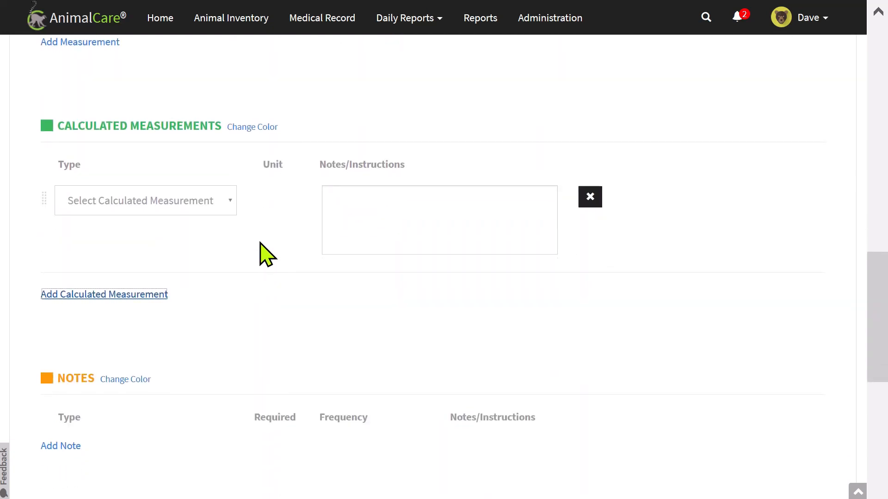
{"action": "left_click", "coordinate": [143, 202]}
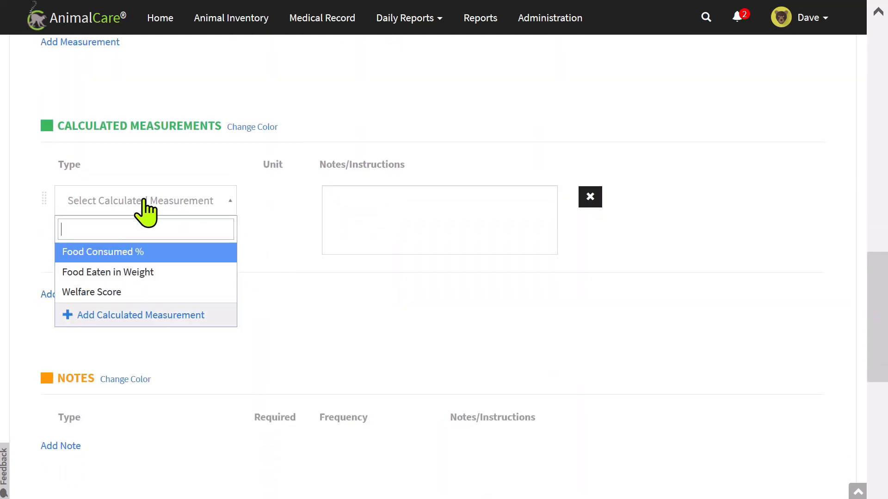
{"action": "left_click", "coordinate": [130, 316]}
{"action": "type", "text": "Food Eaten in Grams"}
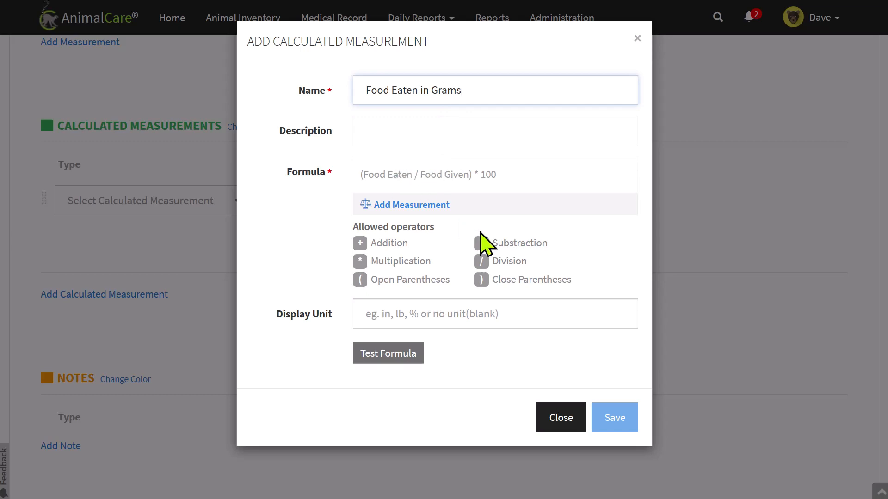
{"action": "left_click", "coordinate": [411, 179]}
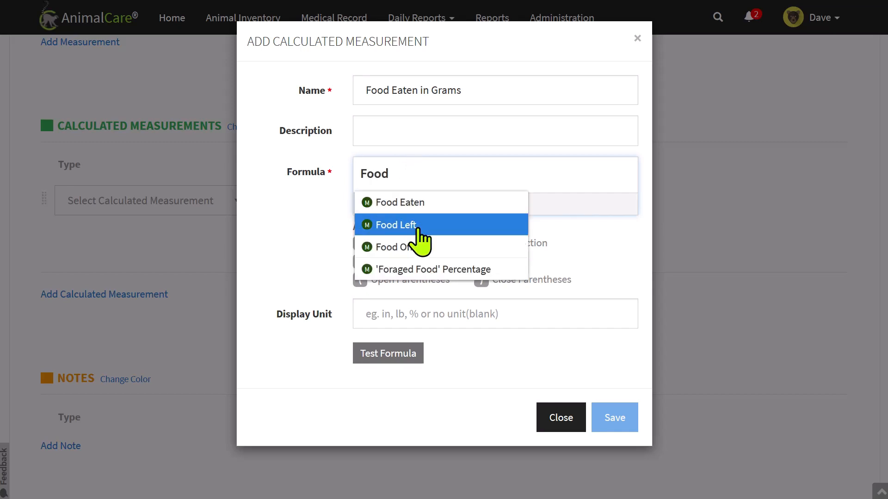
Build the formula Food Offered (g) minus Food Eaten (g).
{"action": "left_click", "coordinate": [421, 247]}
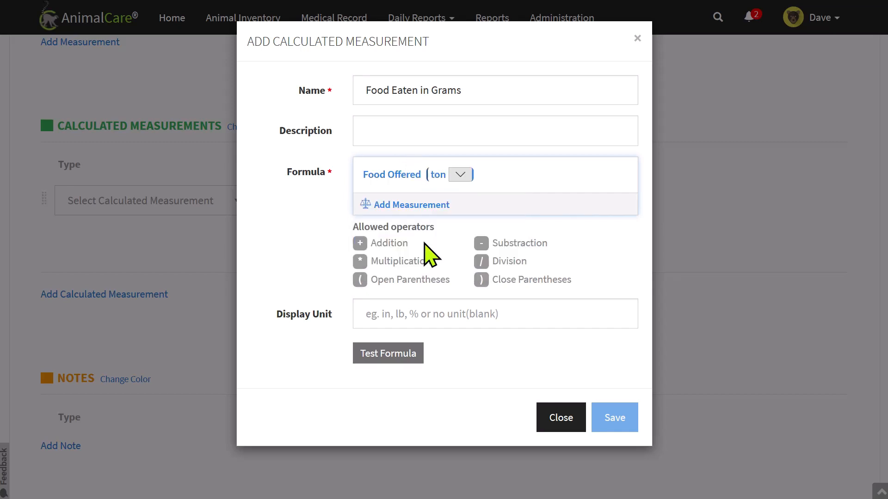
{"action": "left_click", "coordinate": [461, 176]}
{"action": "left_click", "coordinate": [457, 233]}
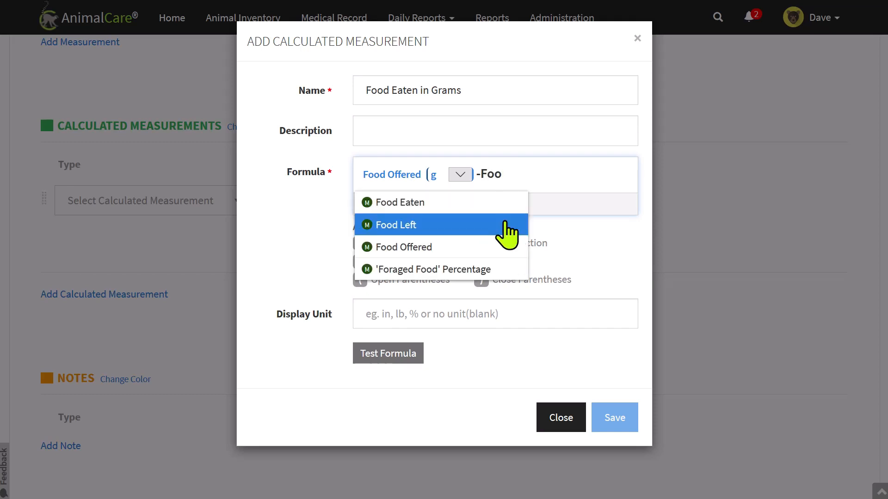
{"action": "left_click", "coordinate": [469, 201]}
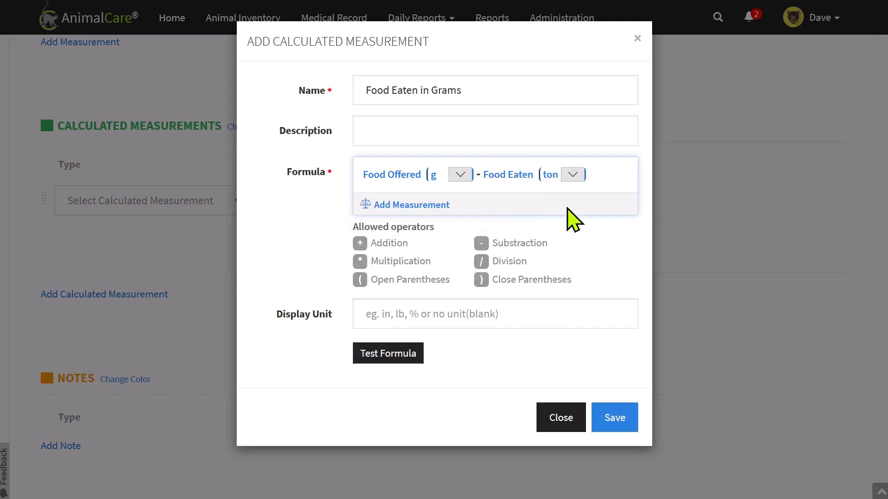
{"action": "left_click", "coordinate": [573, 175]}
{"action": "left_click", "coordinate": [584, 232]}
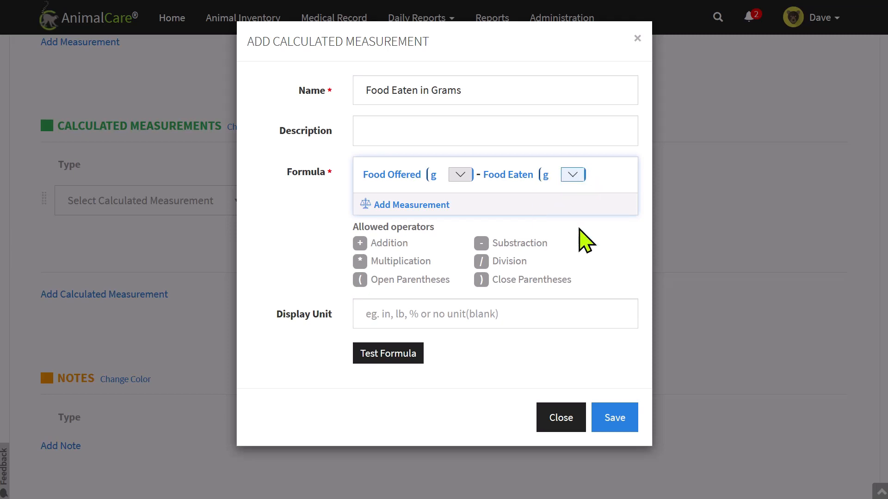
Set the display unit to g and test the formula.
{"action": "left_click", "coordinate": [471, 309]}
{"action": "type", "text": "g"}
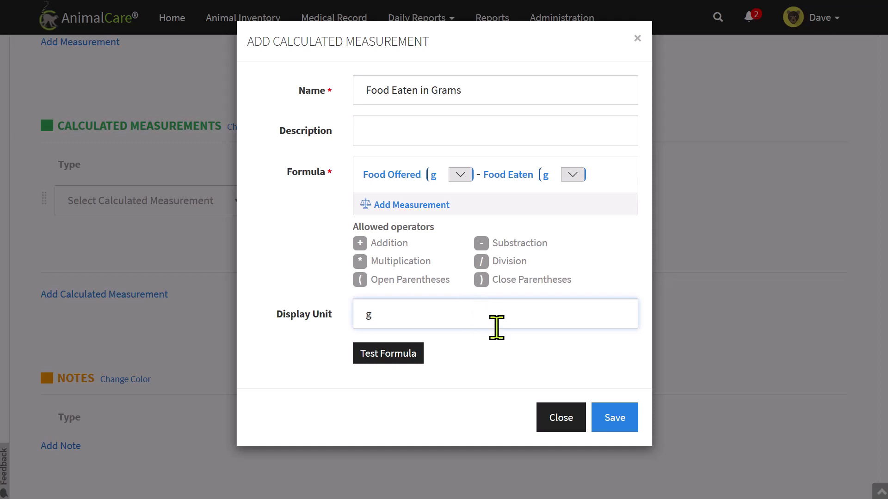
{"action": "left_click", "coordinate": [395, 354]}
Test with 300 offered and 50 eaten to get 250 g, then save the measurement.
{"action": "scroll", "coordinate": [416, 342], "scroll_direction": "down", "scroll_amount": 3}
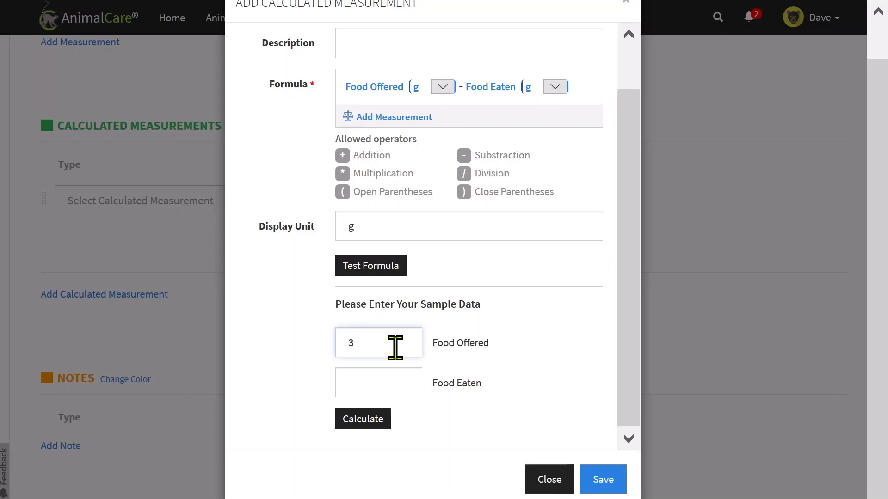
{"action": "type", "text": "300"}
{"action": "left_click", "coordinate": [392, 382]}
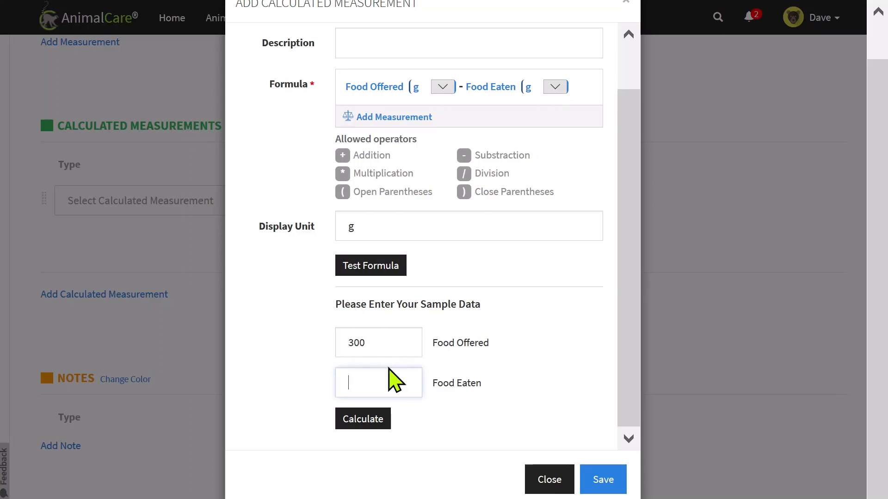
{"action": "type", "text": "50"}
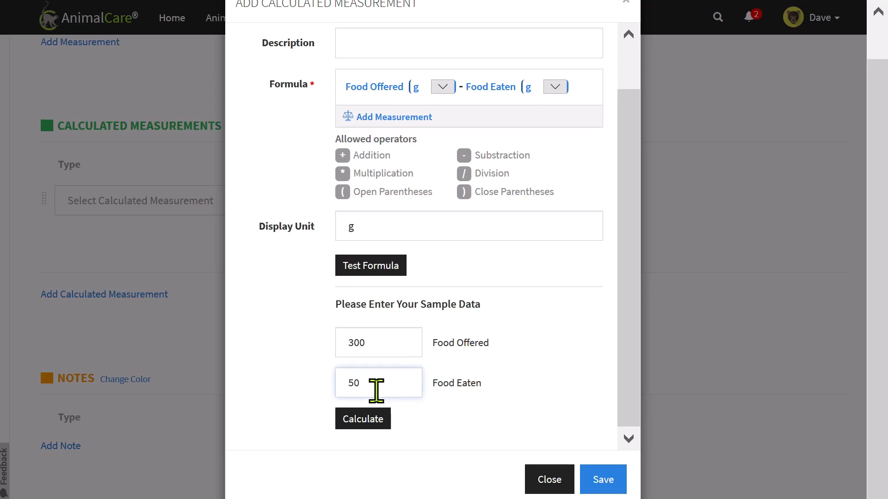
{"action": "left_click", "coordinate": [385, 411]}
{"action": "scroll", "coordinate": [469, 363], "scroll_direction": "down", "scroll_amount": 1}
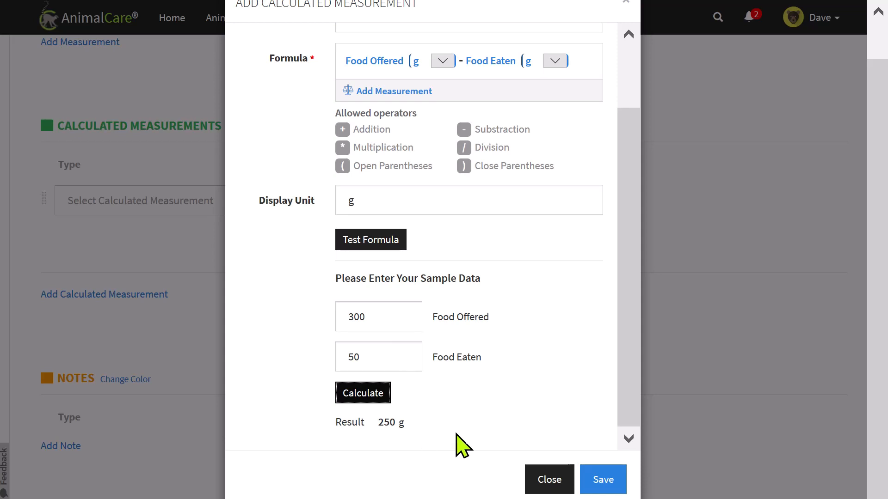
{"action": "left_click", "coordinate": [603, 483]}
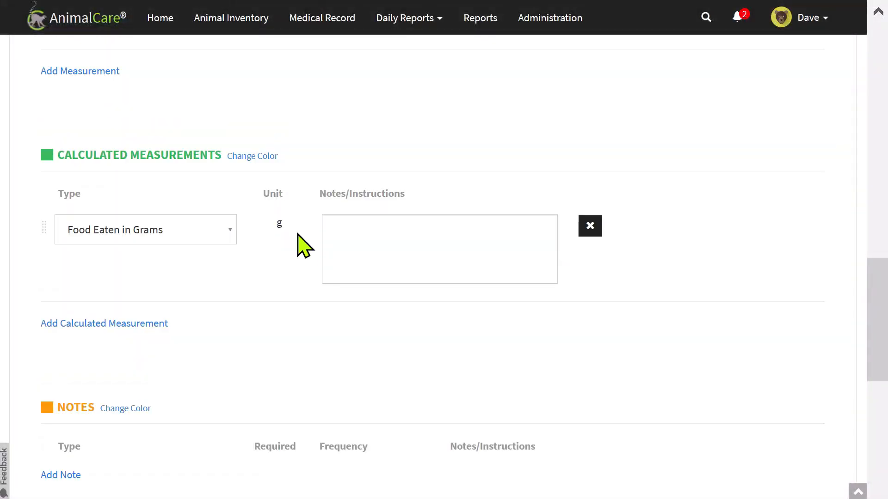
Add a Diet note to the template and make it required.
{"action": "scroll", "coordinate": [301, 236], "scroll_direction": "down", "scroll_amount": 5}
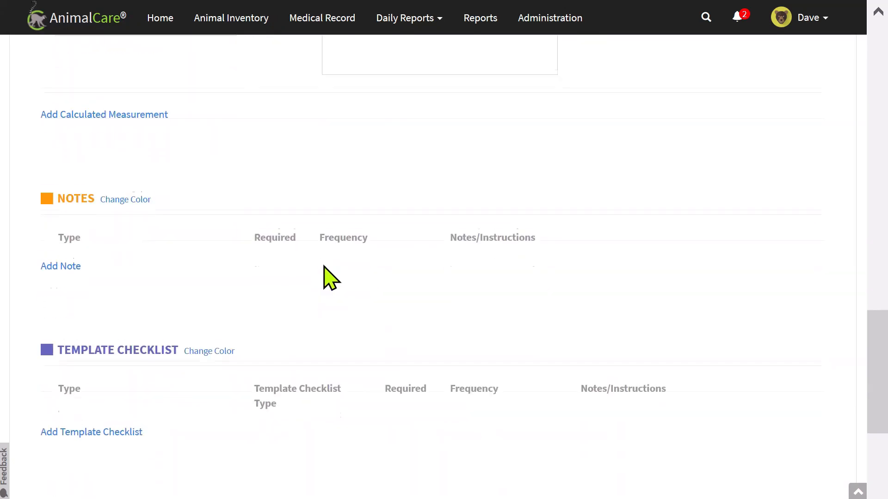
{"action": "left_click", "coordinate": [52, 264]}
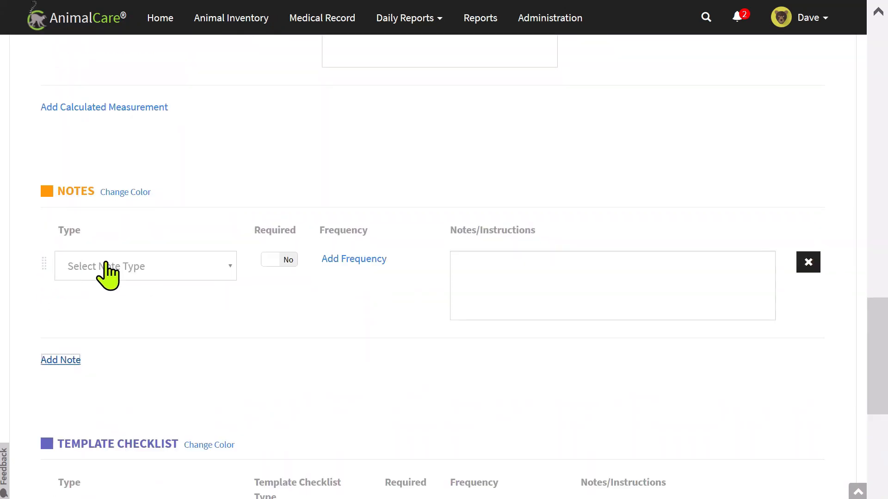
{"action": "left_click", "coordinate": [133, 273]}
{"action": "scroll", "coordinate": [138, 273], "scroll_direction": "down", "scroll_amount": 2}
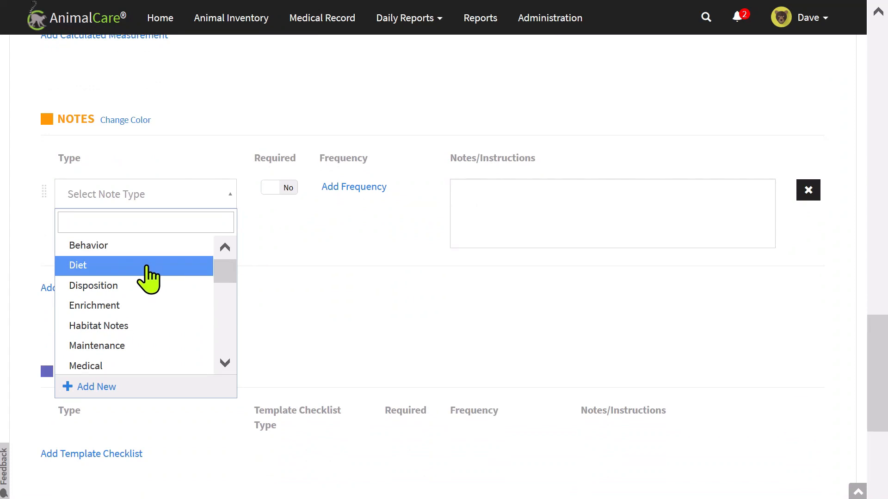
{"action": "left_click", "coordinate": [142, 268]}
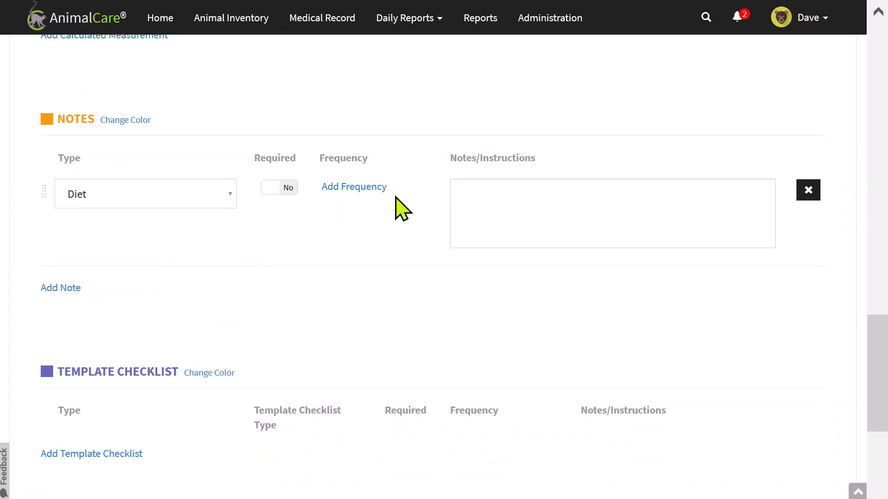
{"action": "left_click", "coordinate": [292, 188]}
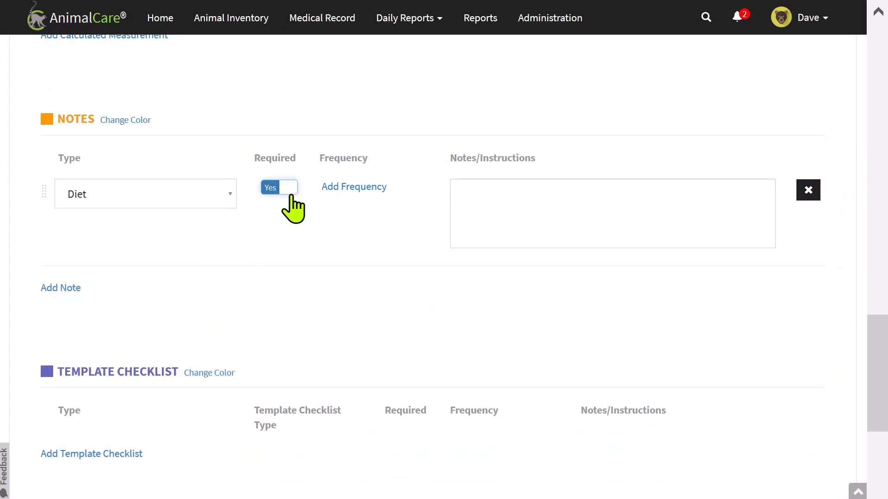
Add a second note row and start creating a new note type for it.
{"action": "left_click", "coordinate": [60, 288]}
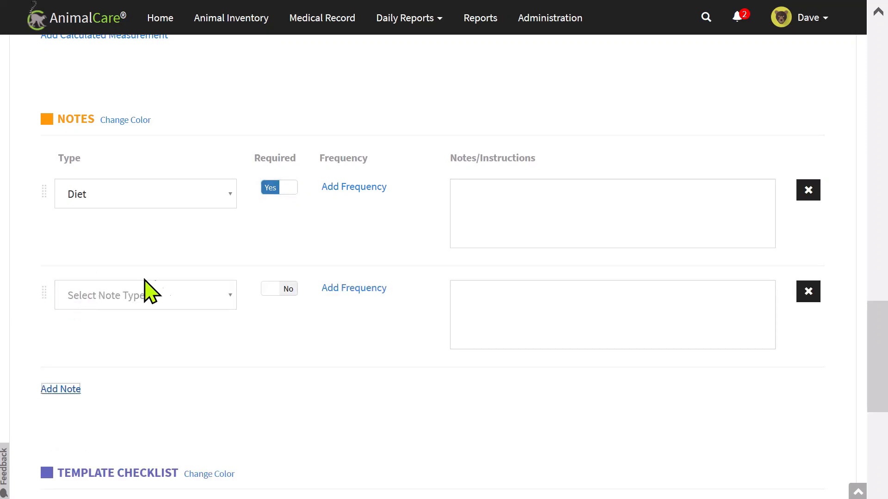
{"action": "left_click", "coordinate": [167, 298]}
{"action": "scroll", "coordinate": [208, 277], "scroll_direction": "down", "scroll_amount": 3}
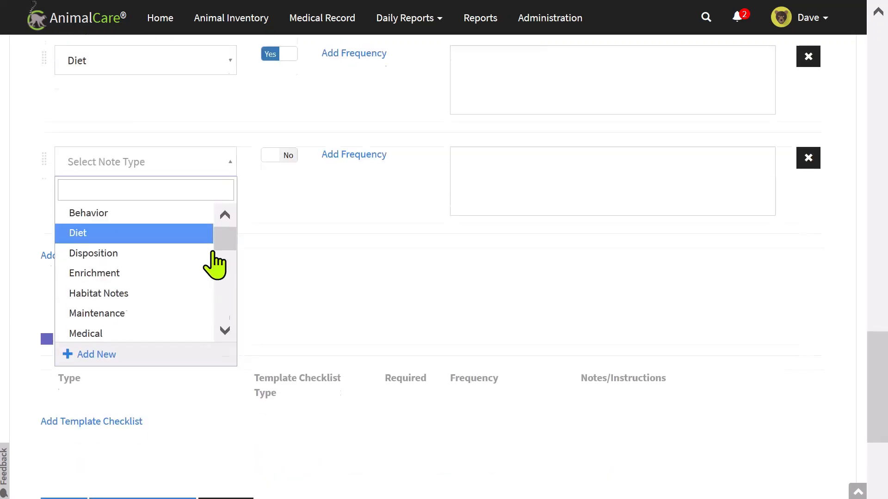
{"action": "left_click", "coordinate": [135, 342]}
Discard the new note type and set the second note to a required Enrichment note.
{"action": "left_click", "coordinate": [303, 101]}
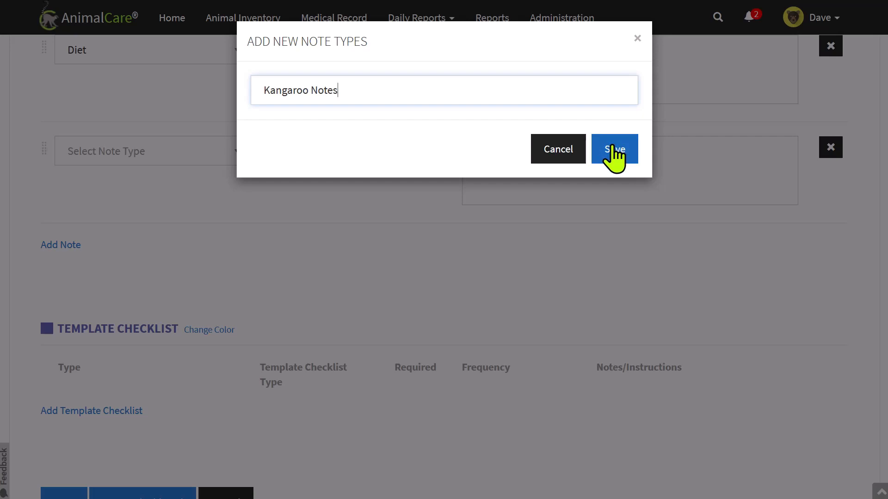
{"action": "left_click", "coordinate": [561, 151]}
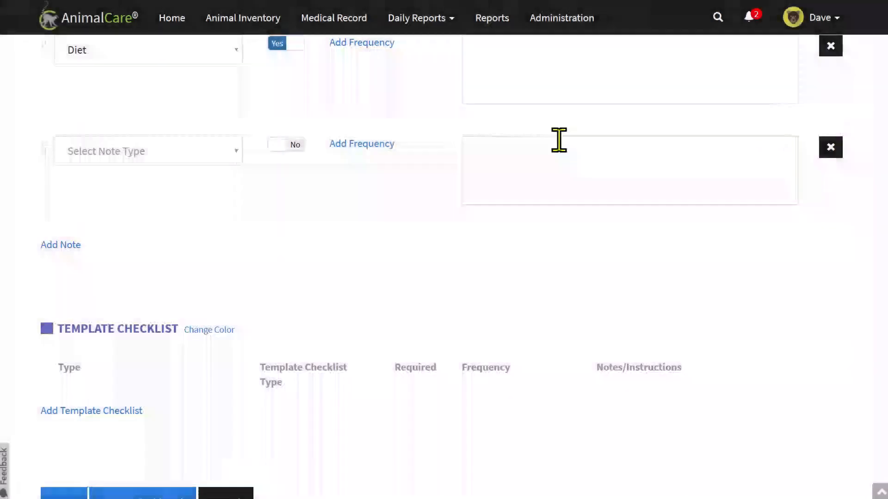
{"action": "left_click", "coordinate": [221, 151]}
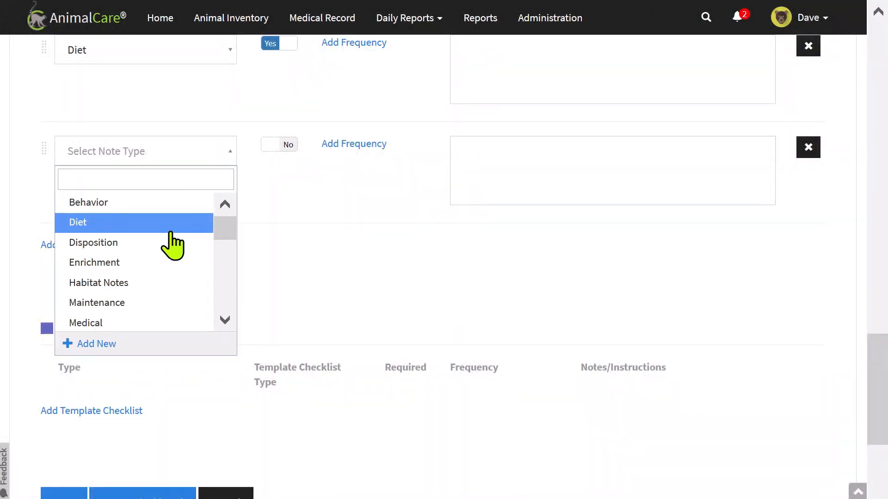
{"action": "left_click", "coordinate": [146, 274]}
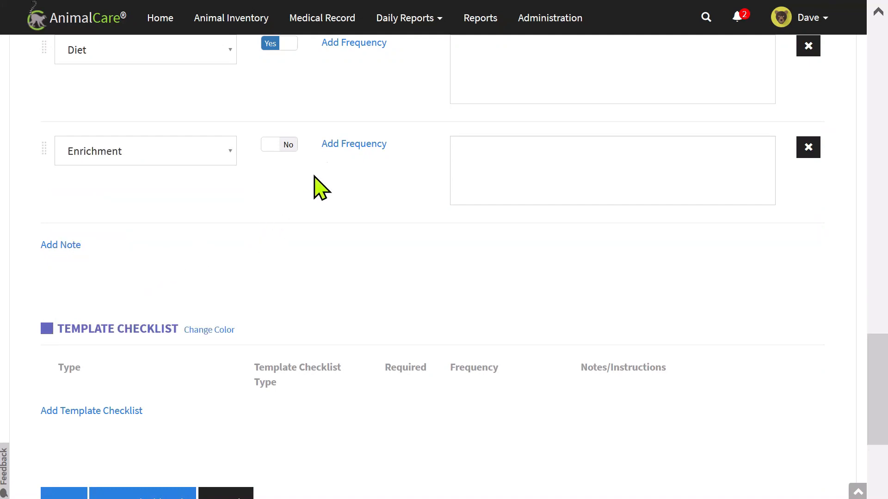
{"action": "left_click", "coordinate": [287, 147]}
{"action": "scroll", "coordinate": [337, 228], "scroll_direction": "down", "scroll_amount": 3}
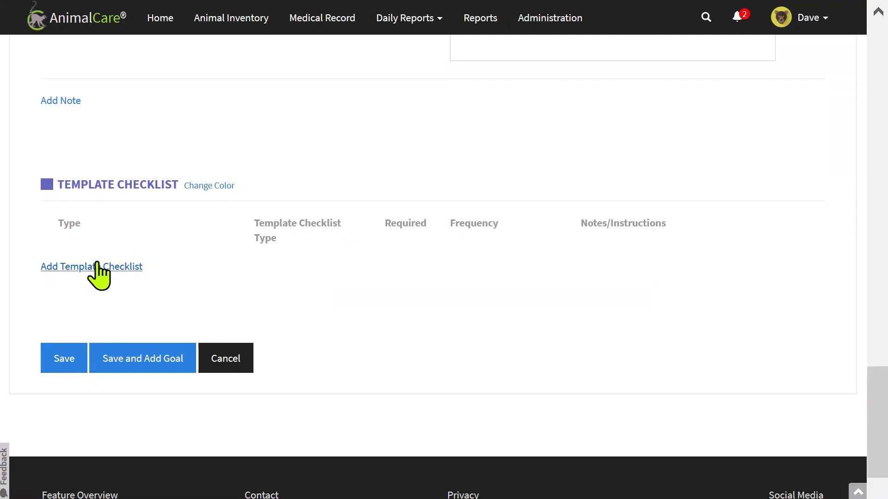
Add a checklist row and fill it with the existing Training checklist from the search list.
{"action": "left_click", "coordinate": [98, 267]}
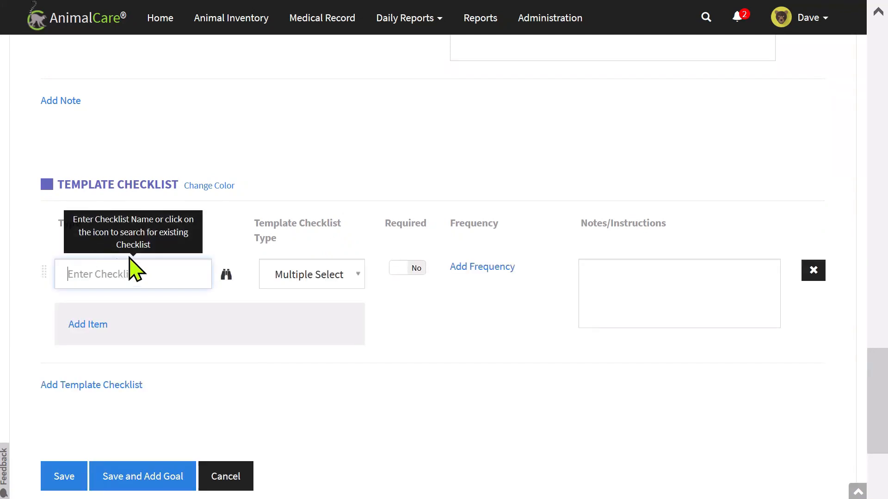
{"action": "left_click", "coordinate": [227, 277]}
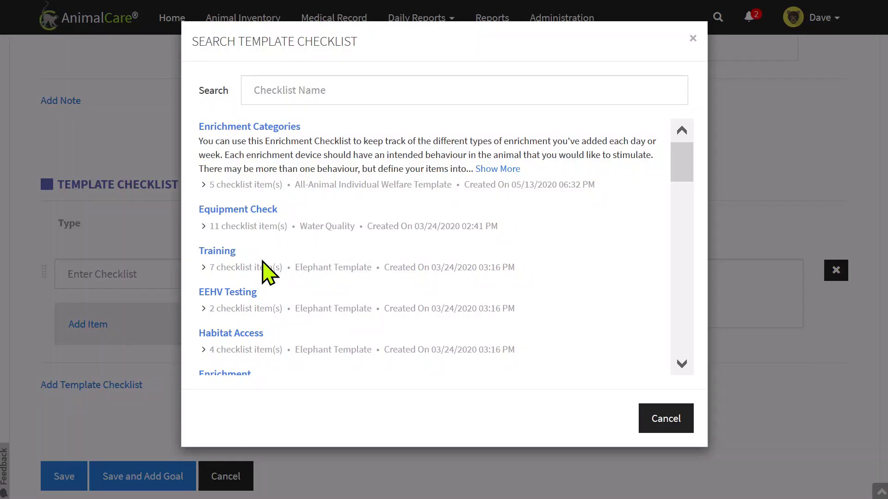
{"action": "scroll", "coordinate": [263, 273], "scroll_direction": "down", "scroll_amount": 2}
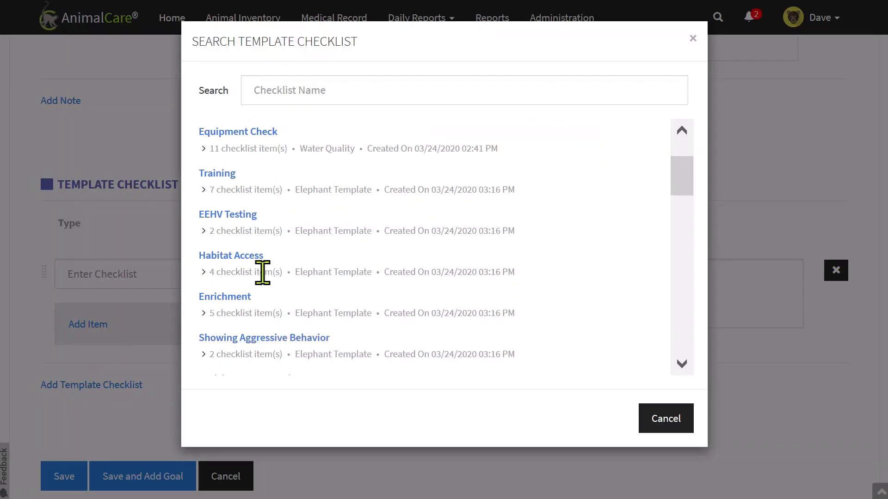
{"action": "scroll", "coordinate": [264, 273], "scroll_direction": "down", "scroll_amount": 2}
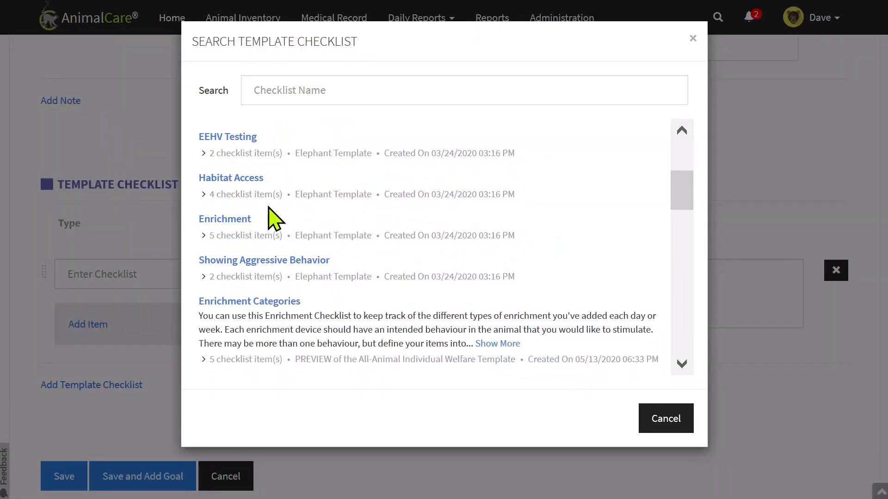
{"action": "scroll", "coordinate": [269, 220], "scroll_direction": "down", "scroll_amount": 2}
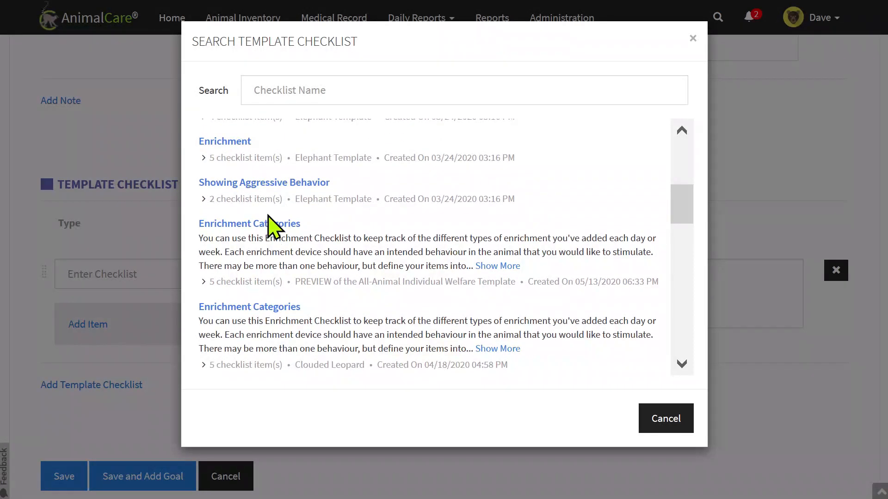
{"action": "scroll", "coordinate": [264, 222], "scroll_direction": "down", "scroll_amount": 2}
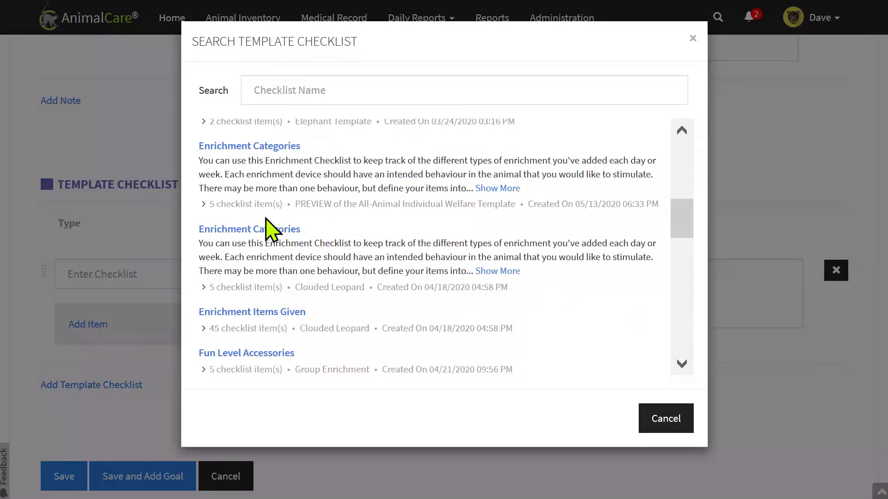
{"action": "scroll", "coordinate": [271, 217], "scroll_direction": "down", "scroll_amount": 4}
{"action": "scroll", "coordinate": [273, 219], "scroll_direction": "down", "scroll_amount": 3}
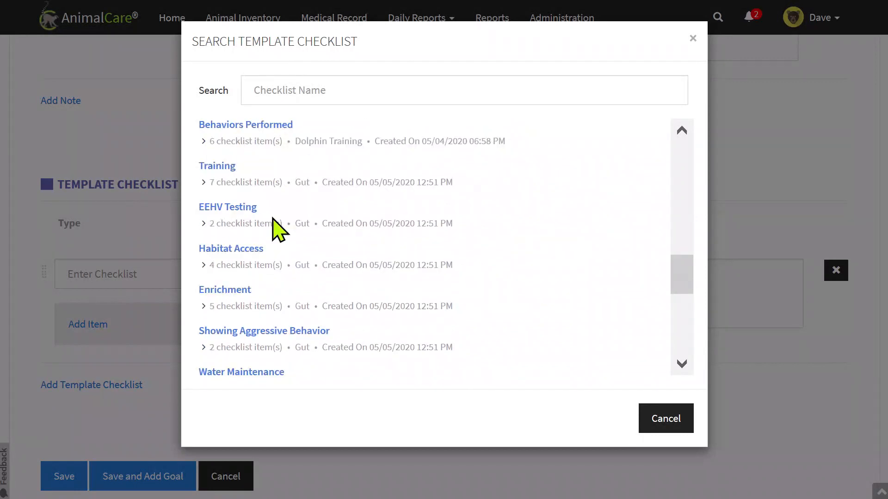
{"action": "scroll", "coordinate": [278, 224], "scroll_direction": "down", "scroll_amount": 2}
{"action": "scroll", "coordinate": [278, 224], "scroll_direction": "up", "scroll_amount": 2}
{"action": "left_click", "coordinate": [226, 166]}
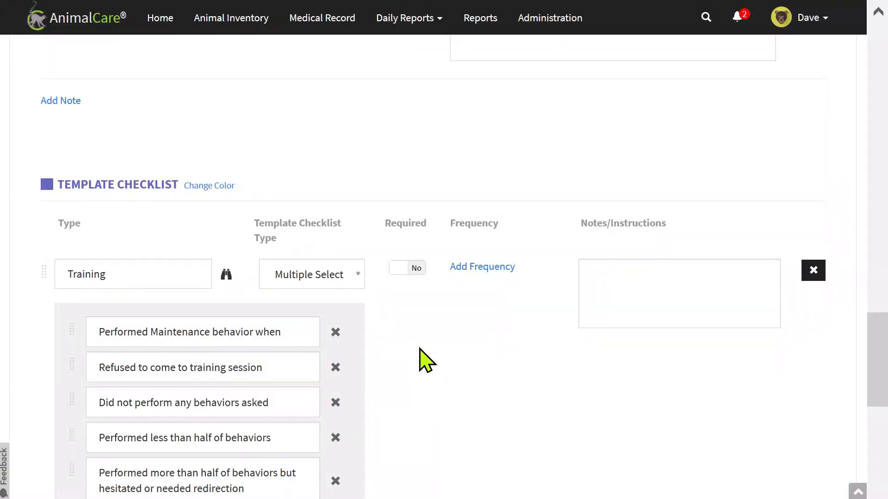
{"action": "scroll", "coordinate": [427, 361], "scroll_direction": "down", "scroll_amount": 3}
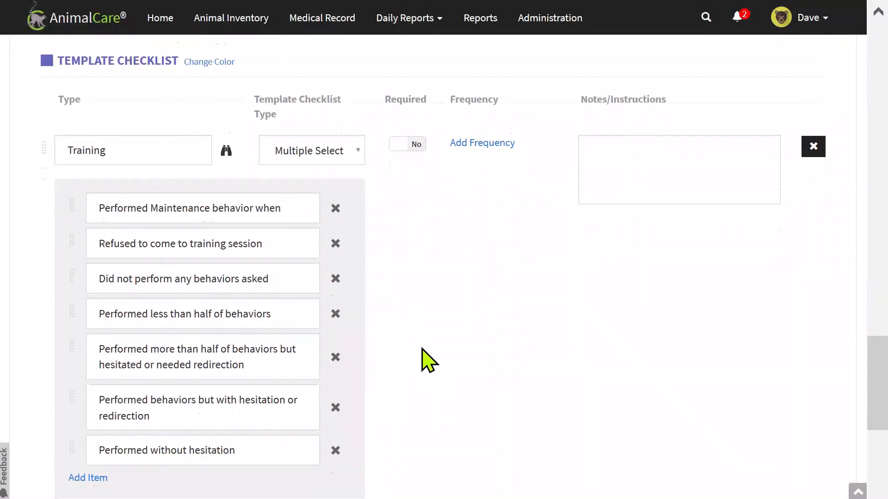
{"action": "left_click", "coordinate": [342, 138]}
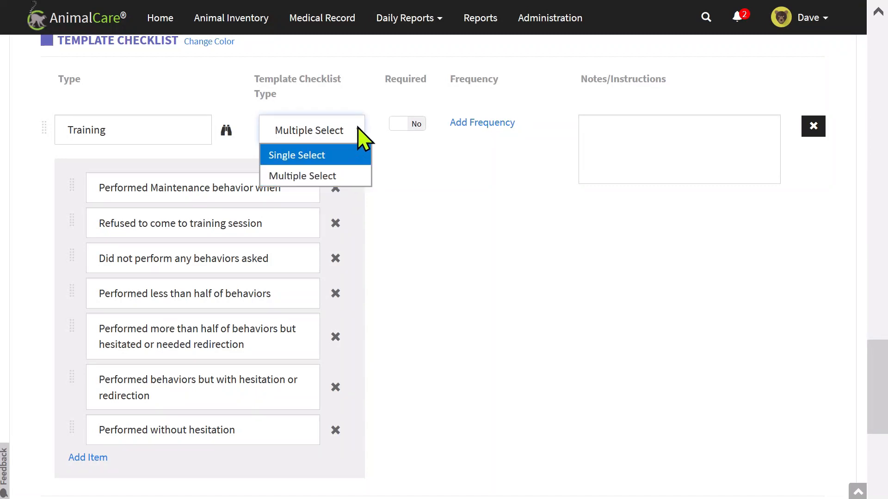
{"action": "left_click", "coordinate": [403, 160]}
{"action": "scroll", "coordinate": [491, 273], "scroll_direction": "down", "scroll_amount": 1}
{"action": "scroll", "coordinate": [498, 285], "scroll_direction": "down", "scroll_amount": 5}
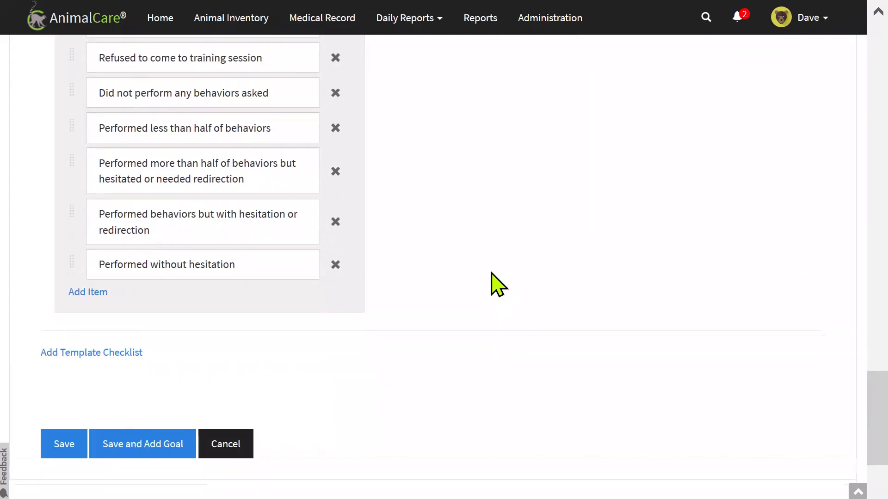
{"action": "scroll", "coordinate": [498, 285], "scroll_direction": "up", "scroll_amount": 2}
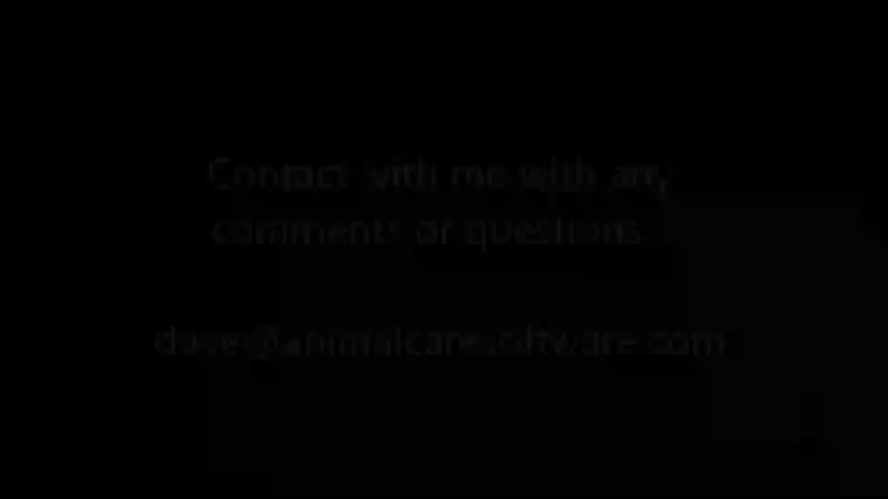